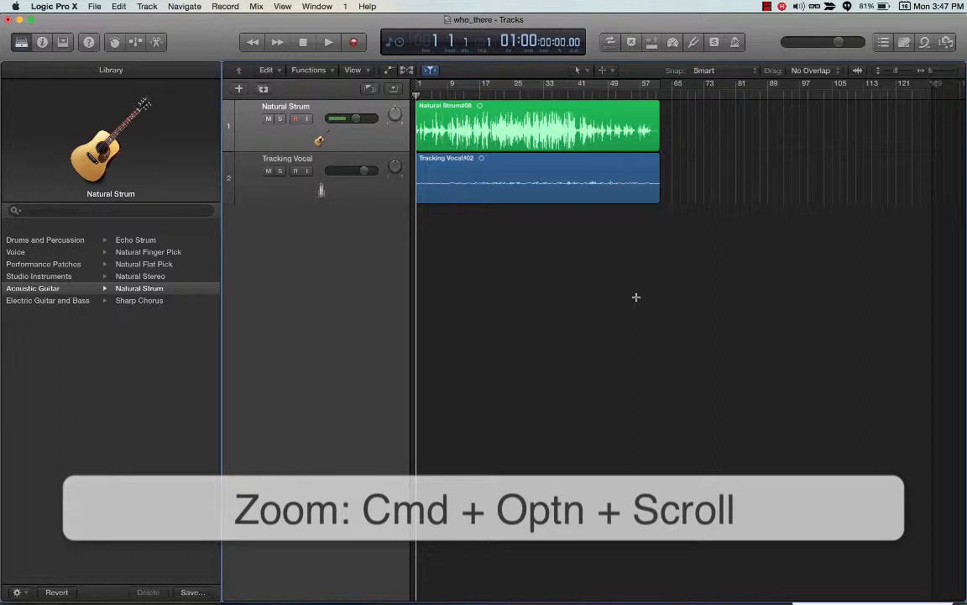
Step: Zoom in horizontally on the start of the two tracks and play the project from bar 1
{"action": "scroll", "coordinate": [636, 296], "scroll_direction": "up", "scroll_amount": 6}
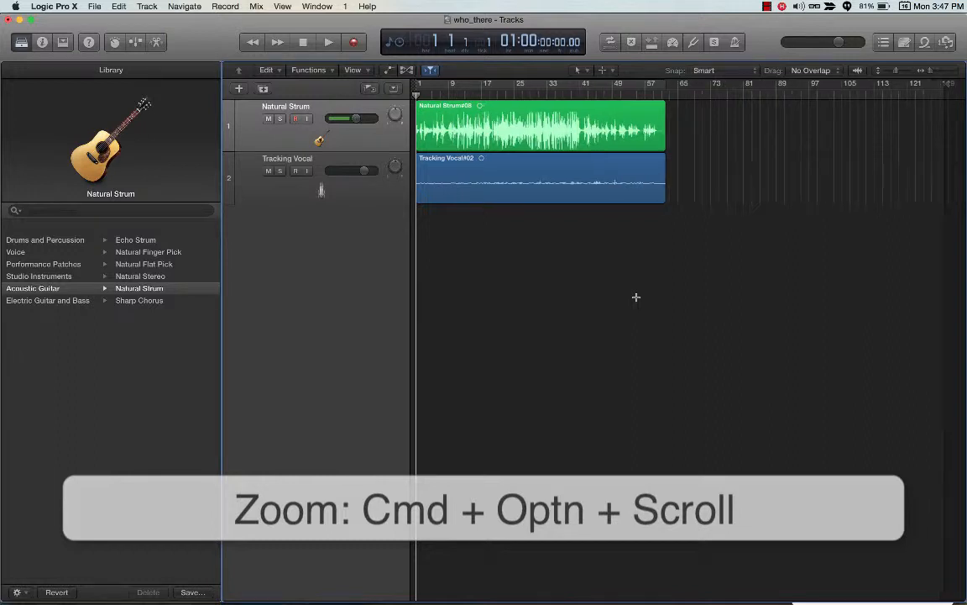
{"action": "scroll", "coordinate": [635, 297], "scroll_direction": "up", "scroll_amount": 1}
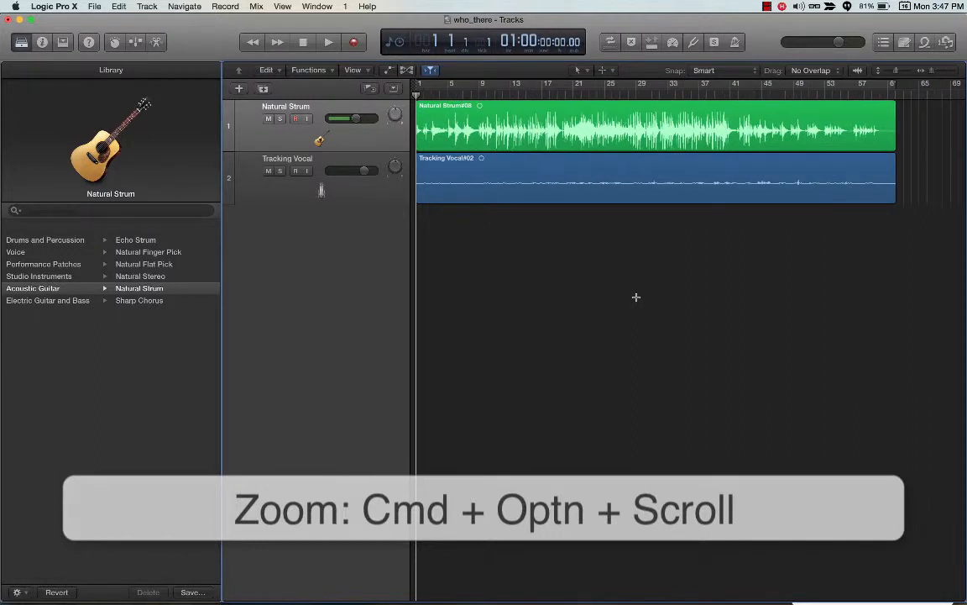
{"action": "scroll", "coordinate": [636, 296], "scroll_direction": "up", "scroll_amount": 5}
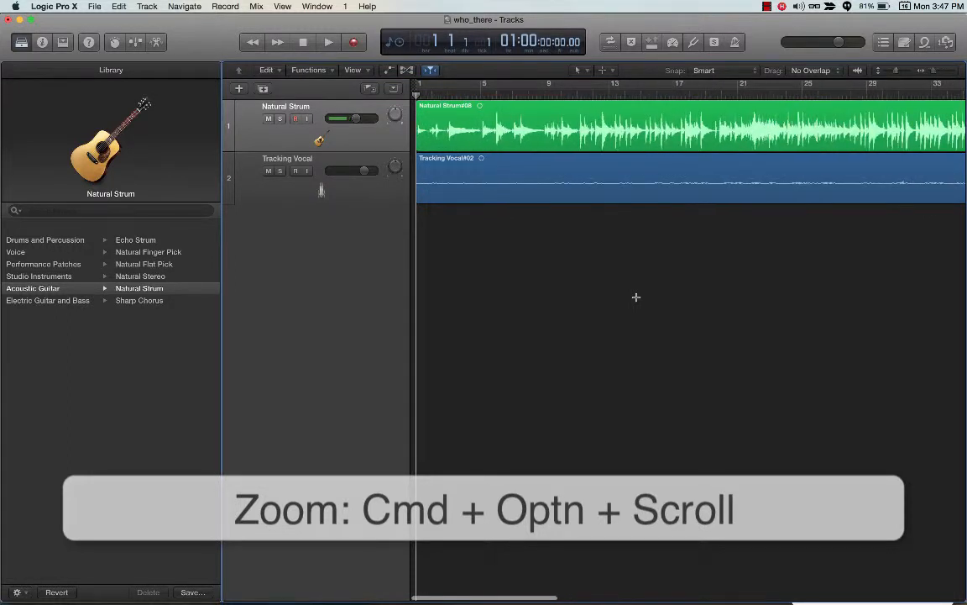
{"action": "scroll", "coordinate": [635, 296], "scroll_direction": "up", "scroll_amount": 3}
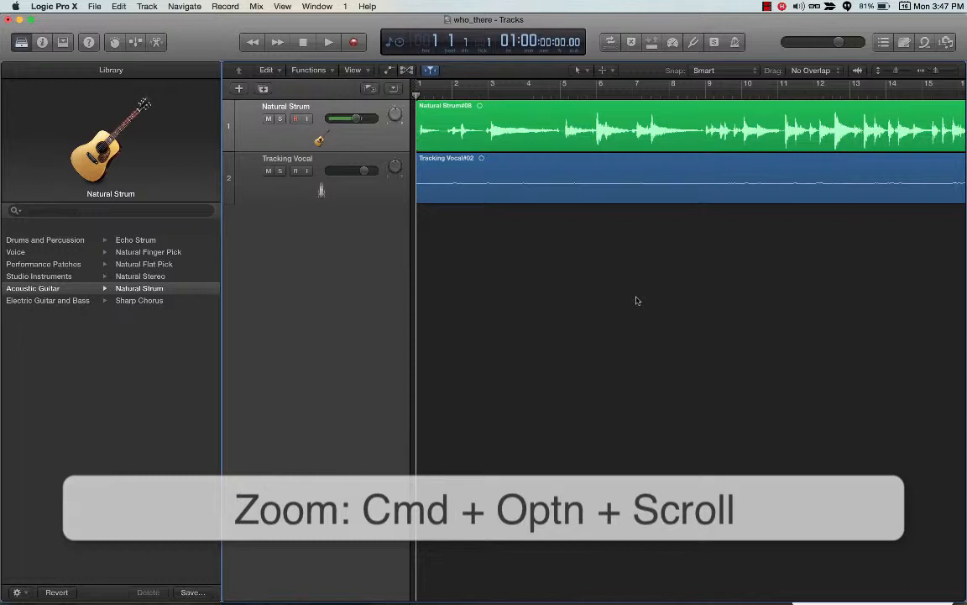
{"action": "key", "text": "space"}
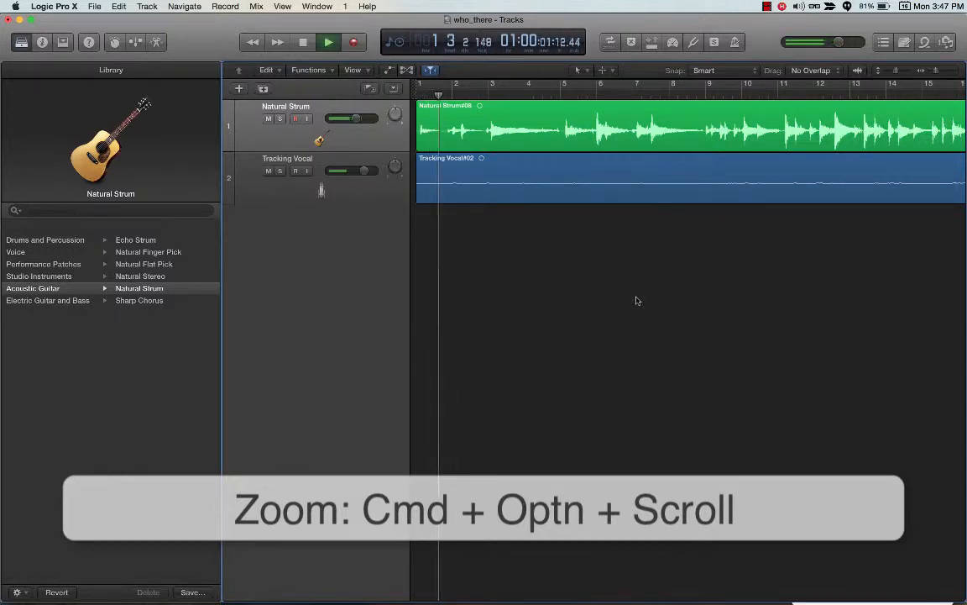
{"action": "scroll", "coordinate": [636, 296], "scroll_direction": "up", "scroll_amount": 1}
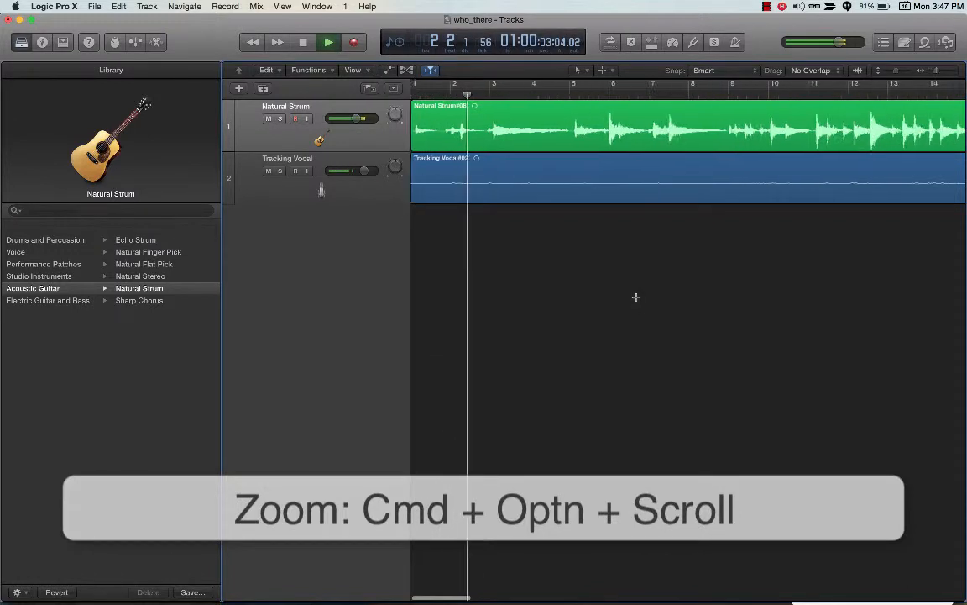
{"action": "scroll", "coordinate": [636, 296], "scroll_direction": "up", "scroll_amount": 6}
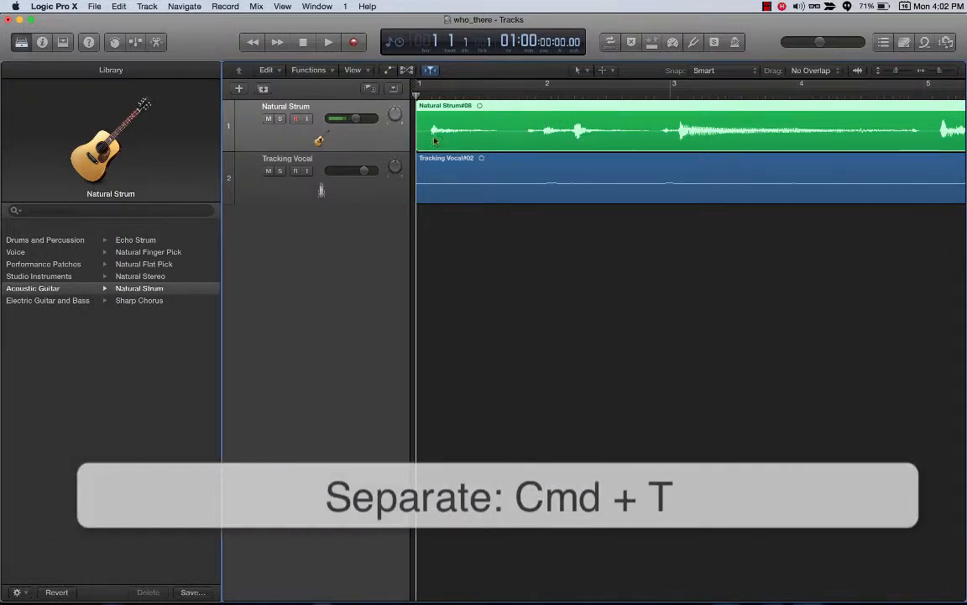
Step: Mute the Tracking Vocal track and split the Natural Strum region at its phrase breaks between about bars 2 and 20 during playback
{"action": "left_click", "coordinate": [269, 171]}
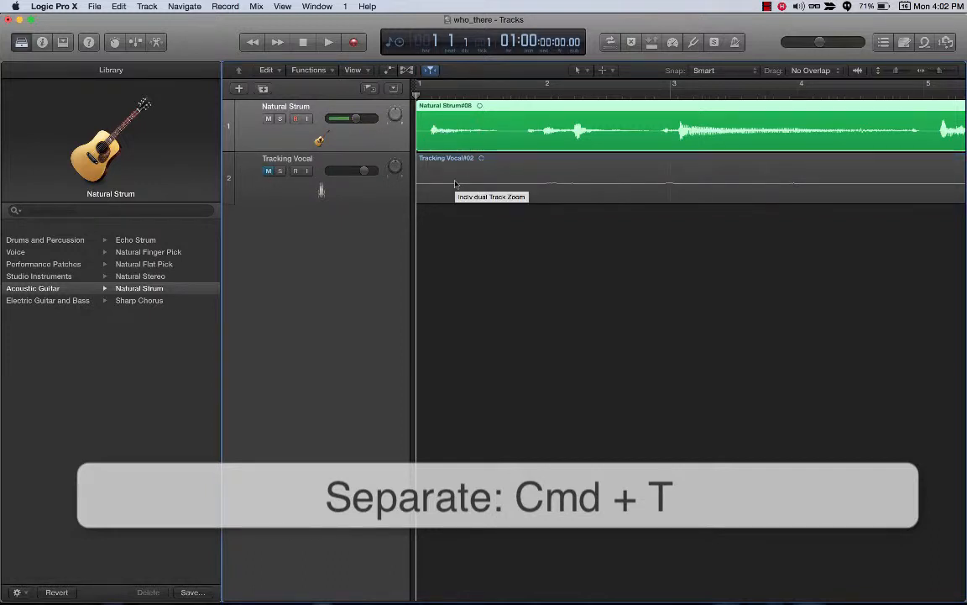
{"action": "key", "text": "space"}
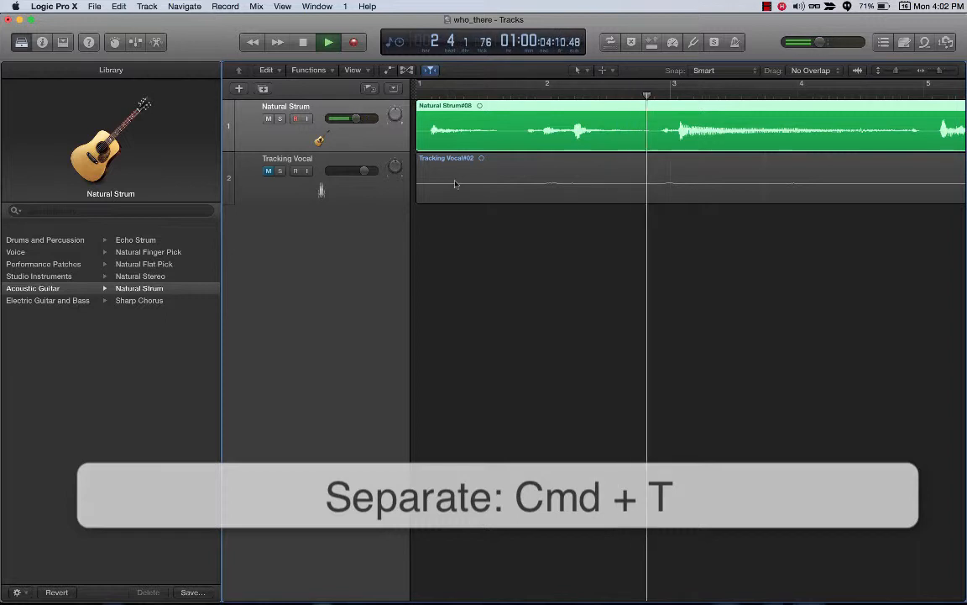
{"action": "key", "text": "super+t"}
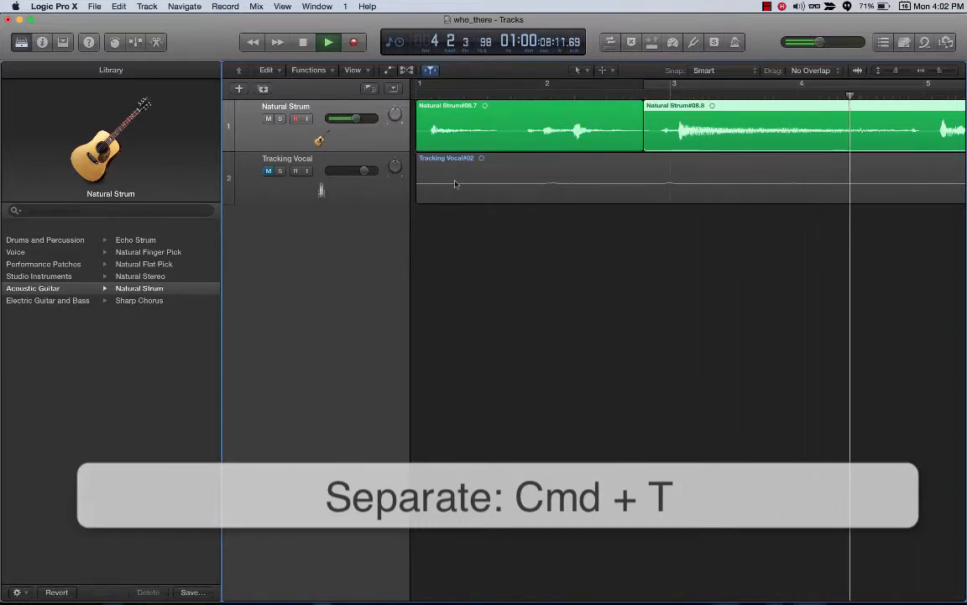
{"action": "key", "text": "super+t"}
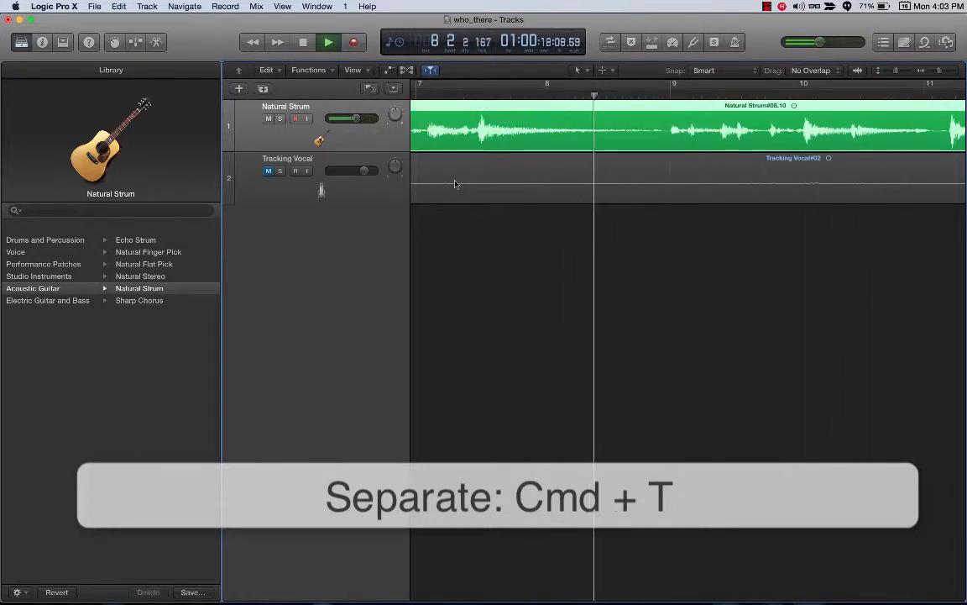
{"action": "key", "text": "super+t"}
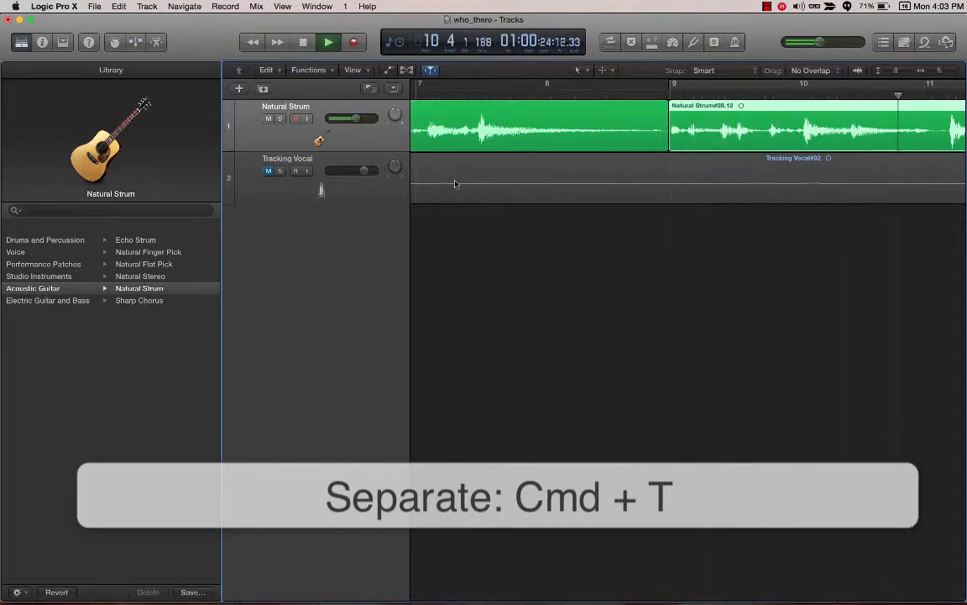
{"action": "key", "text": "super+t"}
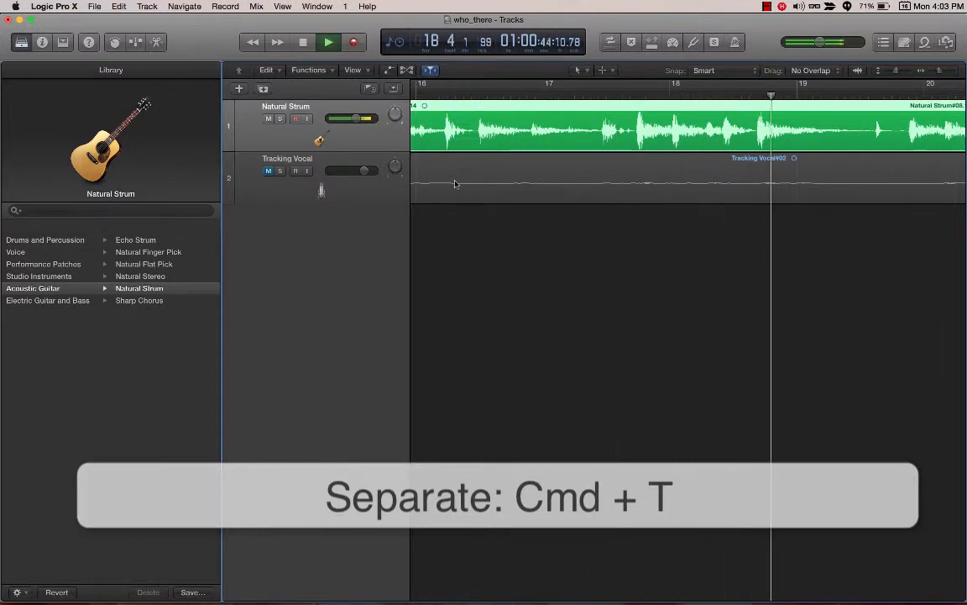
{"action": "key", "text": "super+t"}
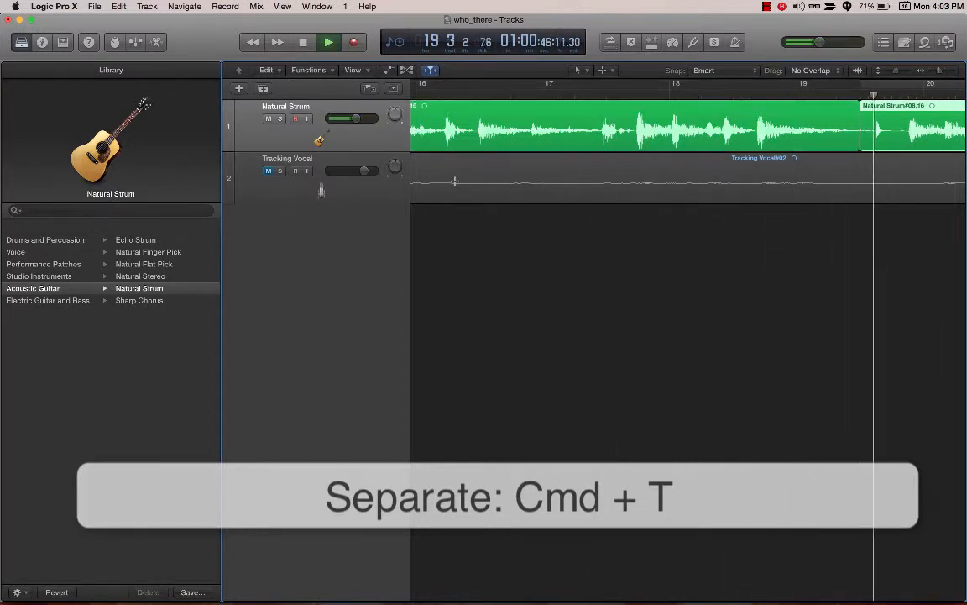
{"action": "key", "text": "space"}
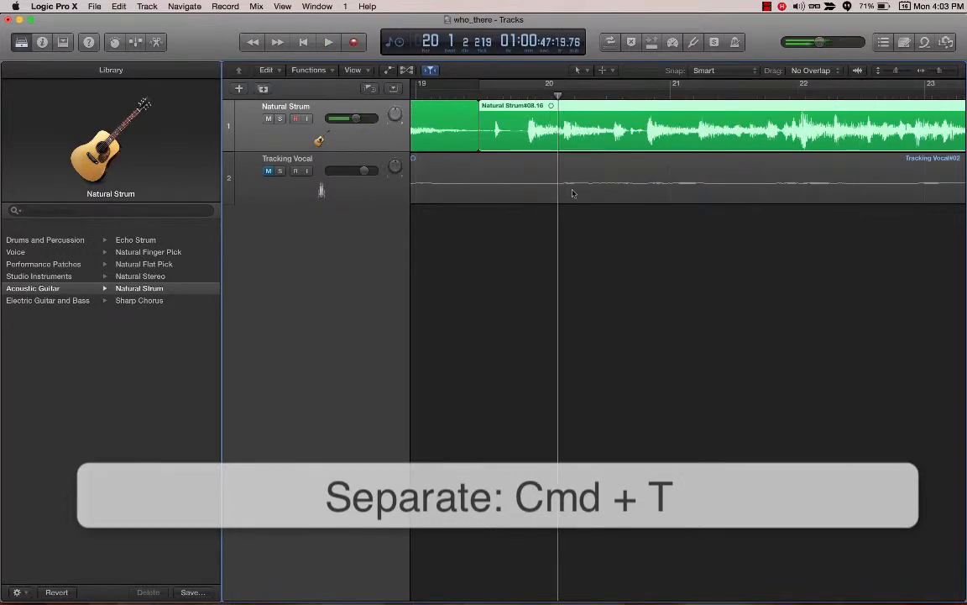
Step: Try to trim the end of the first Natural Strum region, just before bar 3
{"action": "scroll", "coordinate": [495, 157], "scroll_direction": "left", "scroll_amount": 3}
{"action": "scroll", "coordinate": [495, 157], "scroll_direction": "left", "scroll_amount": 15}
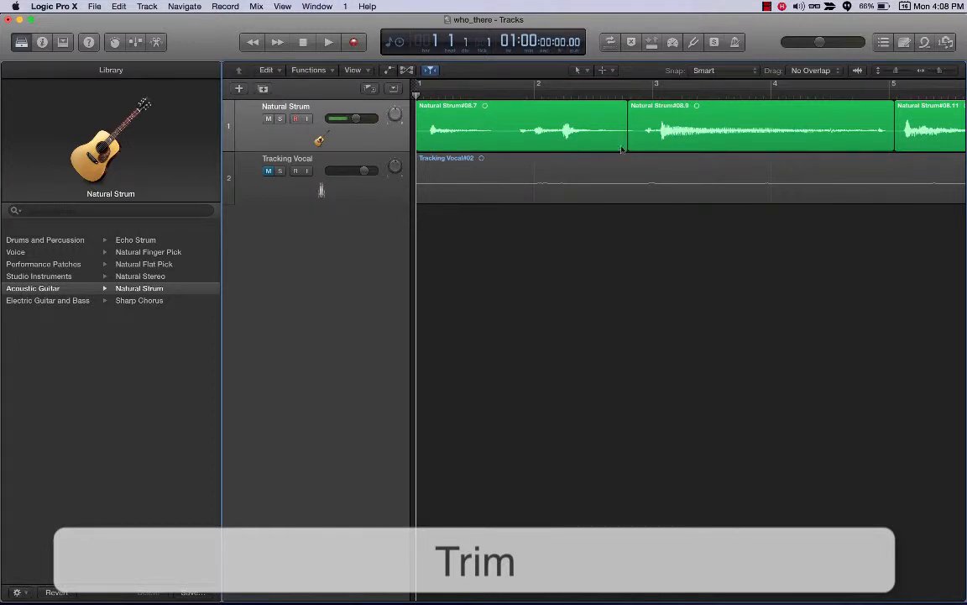
{"action": "mouse_move", "coordinate": [625, 147]}
{"action": "left_mouse_down"}
{"action": "mouse_move", "coordinate": [602, 148]}
{"action": "mouse_move", "coordinate": [729, 146]}
{"action": "mouse_move", "coordinate": [593, 147]}
{"action": "mouse_move", "coordinate": [626, 151]}
{"action": "left_mouse_up"}
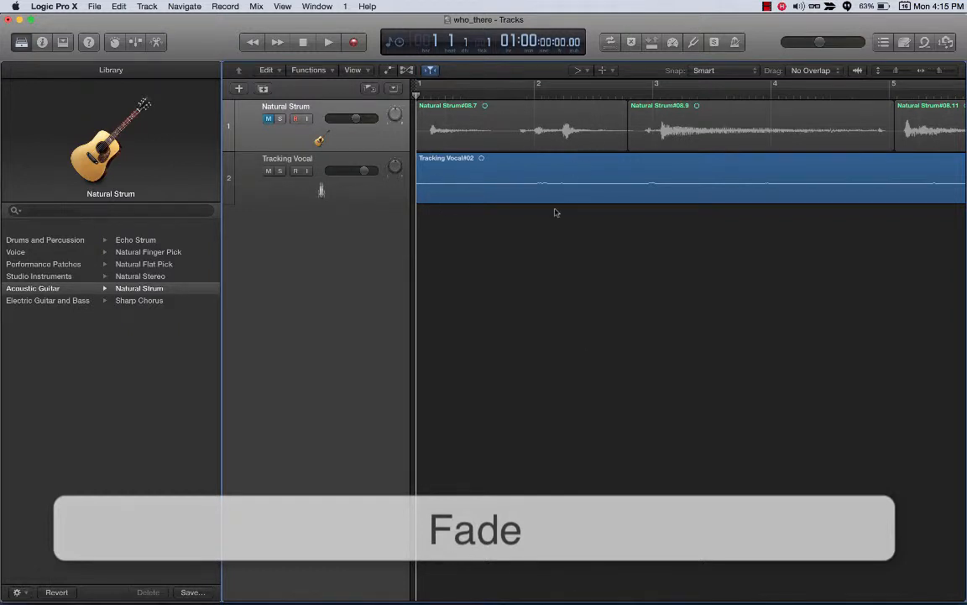
Step: Audition the start of the Tracking Vocal region and add a fade-in with the Fade Tool, spanning about the first two-thirds of bar 1
{"action": "key", "text": "t"}
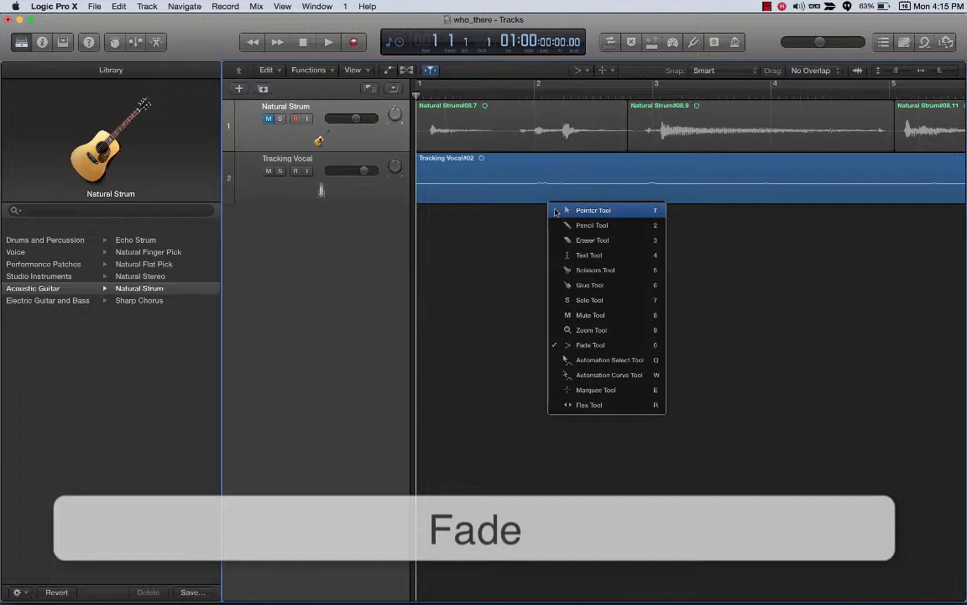
{"action": "left_click", "coordinate": [596, 349]}
{"action": "left_click", "coordinate": [579, 69]}
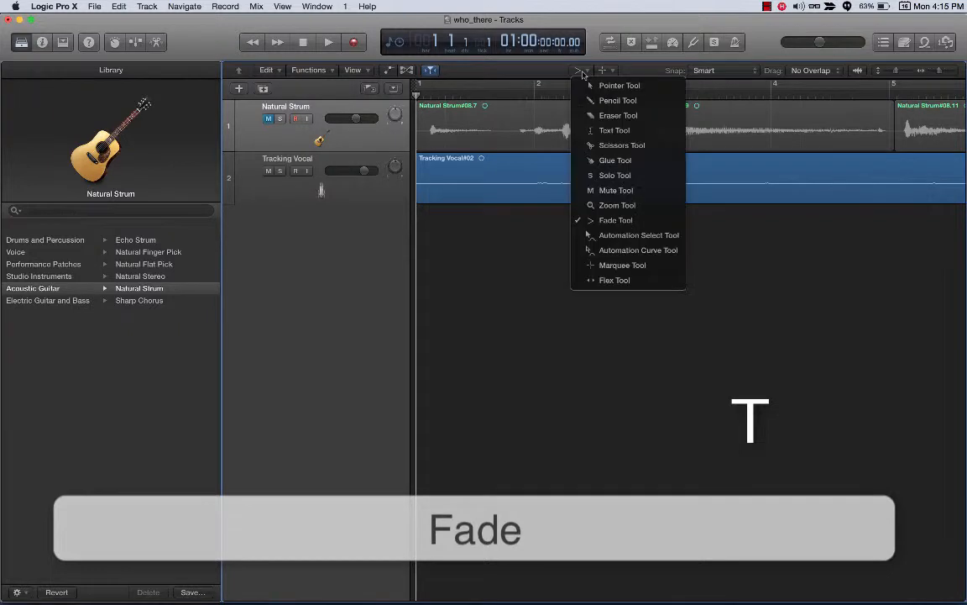
{"action": "left_click", "coordinate": [628, 221]}
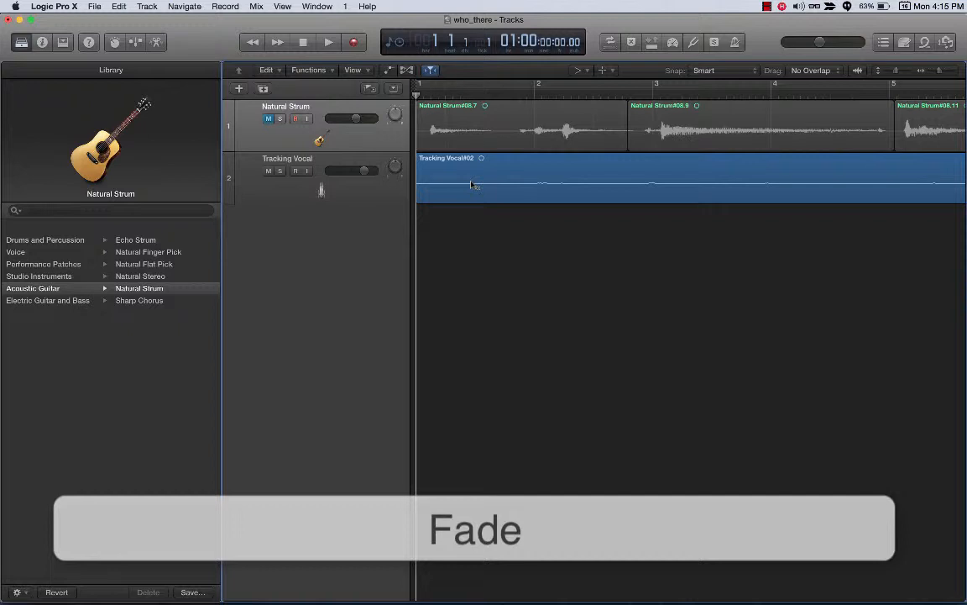
{"action": "key", "text": "space"}
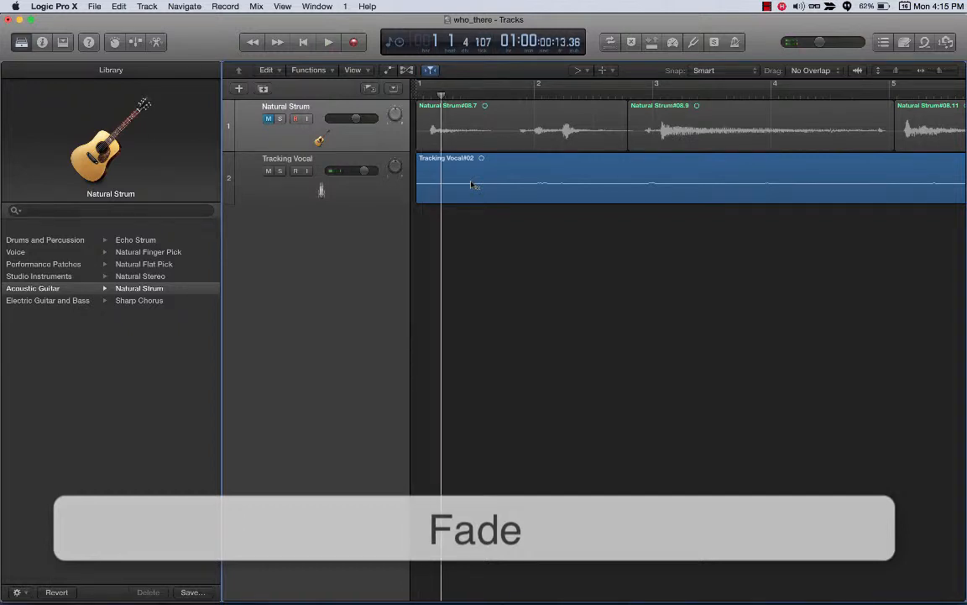
{"action": "key", "text": "space"}
{"action": "key", "text": "space"}
{"action": "key", "text": "space"}
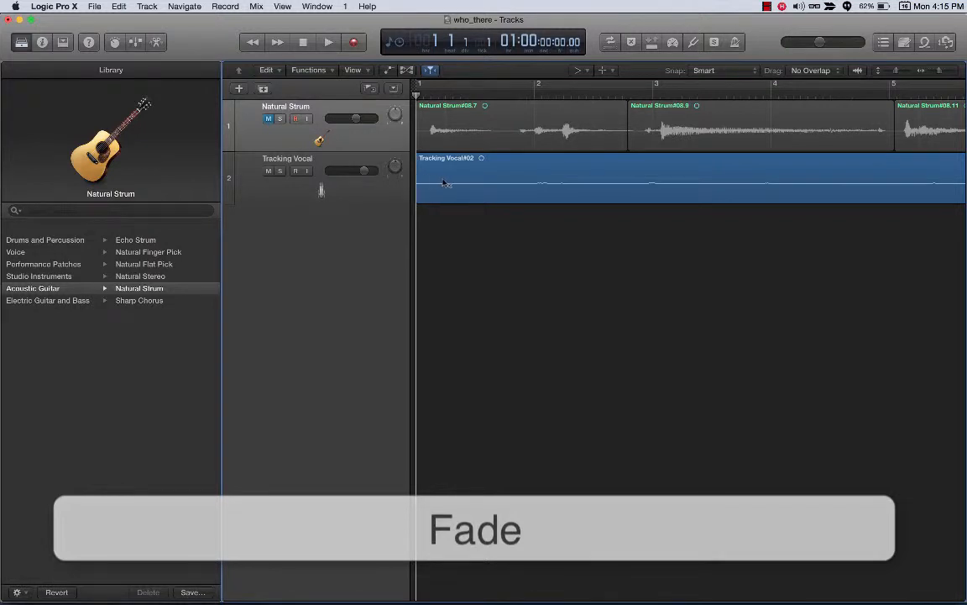
{"action": "left_click_drag", "start_coordinate": [494, 181], "coordinate": [417, 185]}
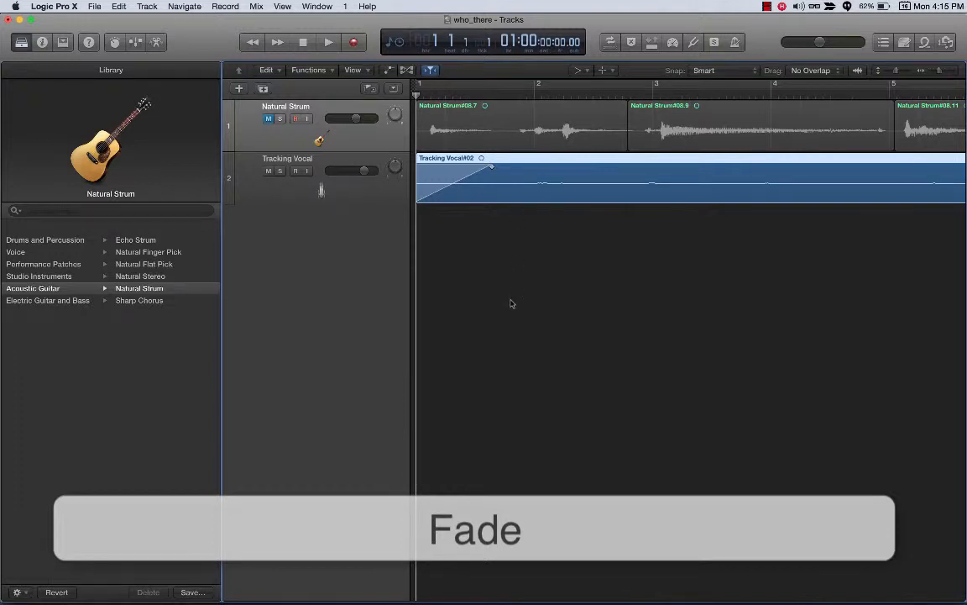
Step: Play back the Tracking Vocal fade-in and lengthen it to end just past bar 2
{"action": "key", "text": "space"}
{"action": "key", "text": "space"}
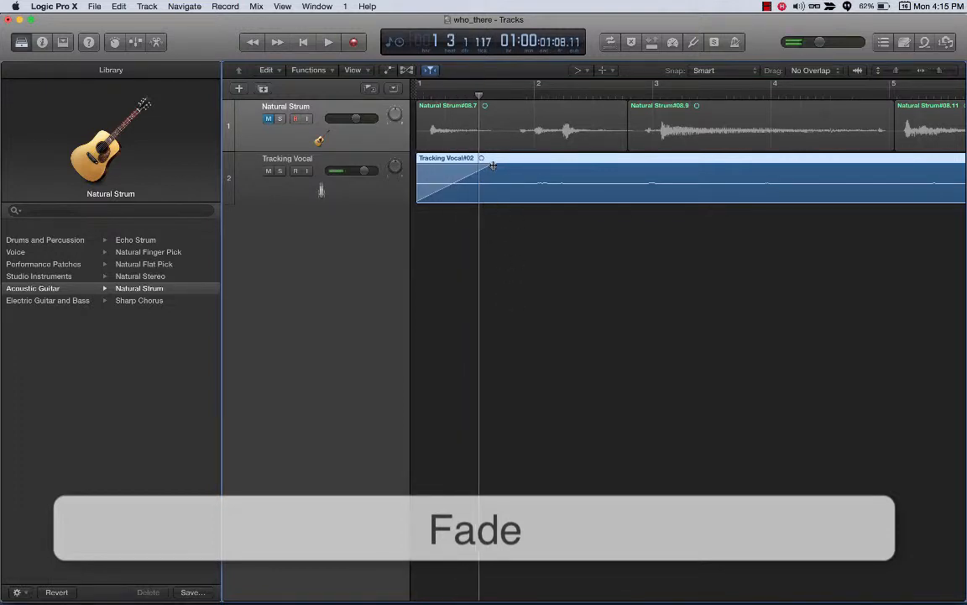
{"action": "left_click_drag", "start_coordinate": [493, 166], "coordinate": [561, 165]}
{"action": "key", "text": "Return"}
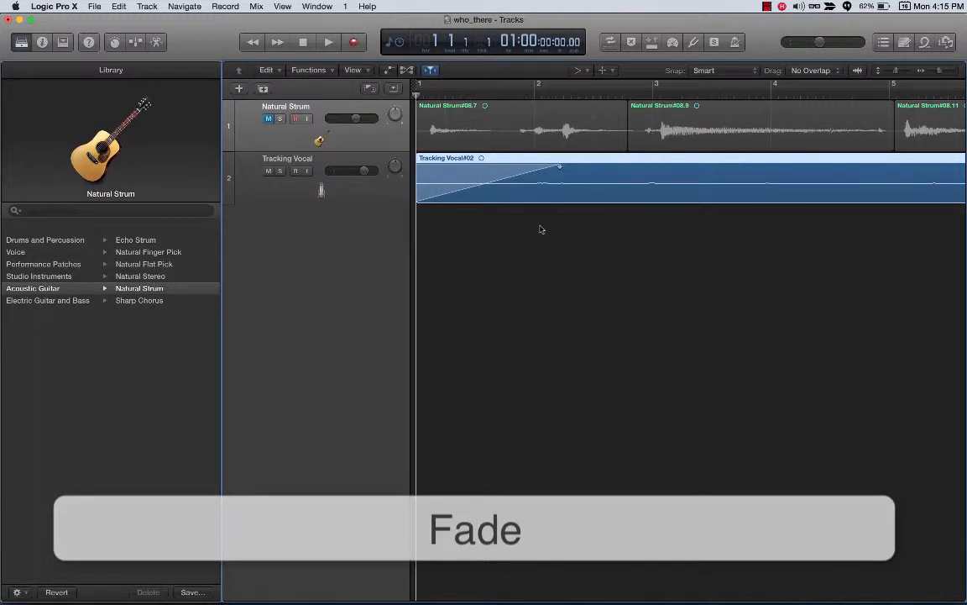
{"action": "key", "text": "space"}
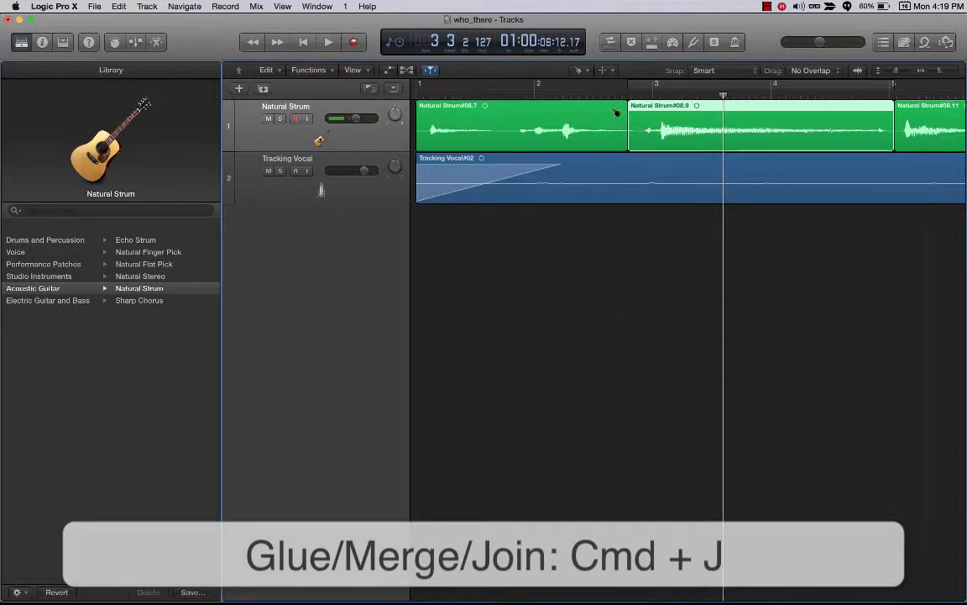
Step: Switch to the Pointer Tool and join the first two Natural Strum regions into one with the Join command
{"action": "left_click", "coordinate": [583, 73]}
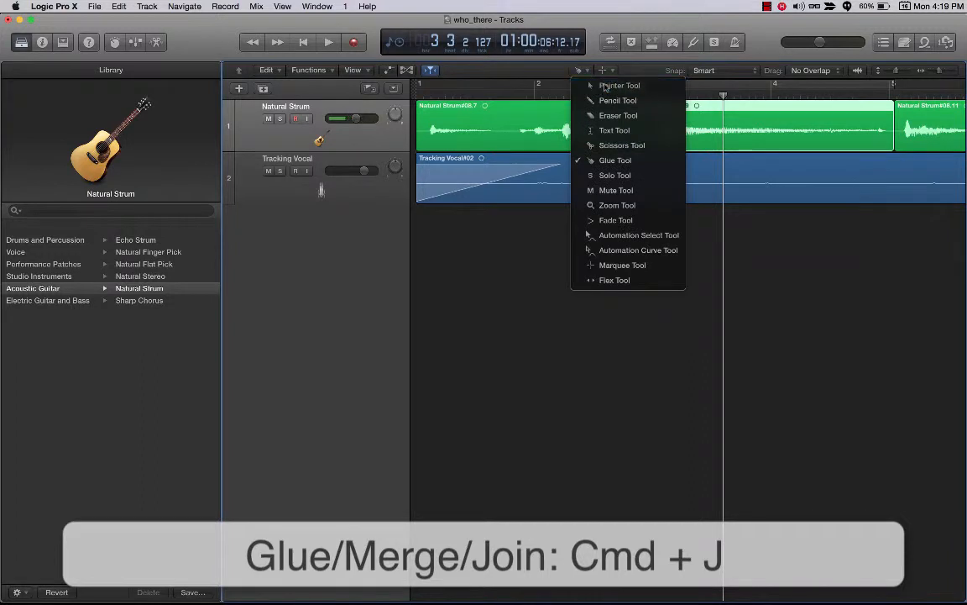
{"action": "left_click", "coordinate": [546, 80]}
{"action": "left_click_drag", "start_coordinate": [723, 95], "coordinate": [623, 95]}
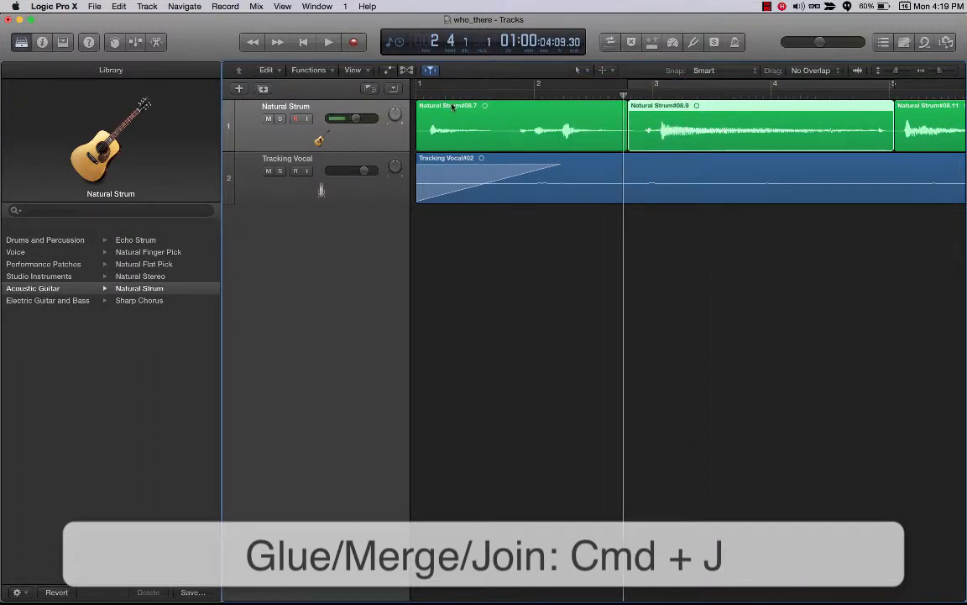
{"action": "left_click", "coordinate": [482, 128]}
{"action": "left_click", "coordinate": [694, 131], "text": "shift"}
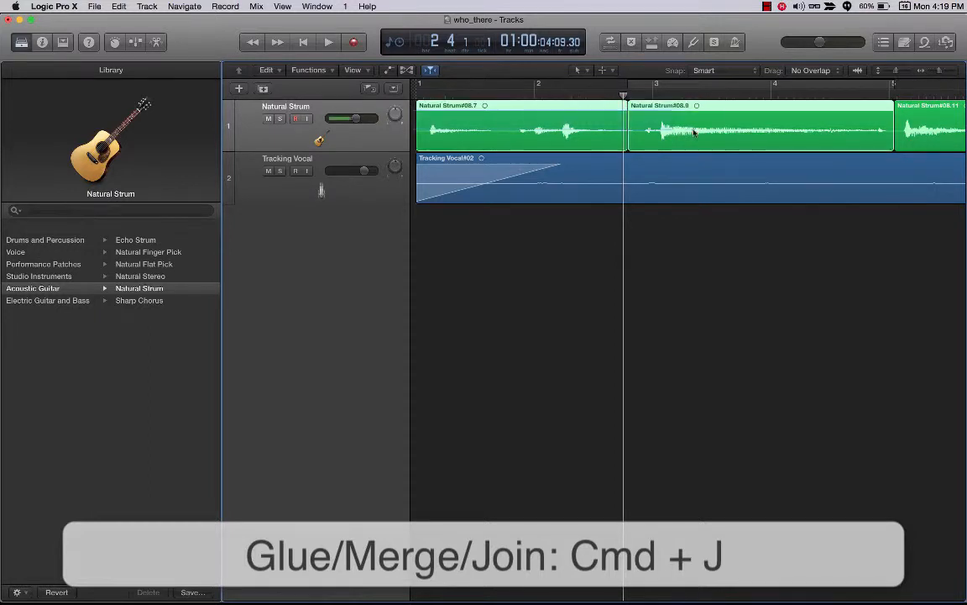
{"action": "right_click", "coordinate": [666, 124]}
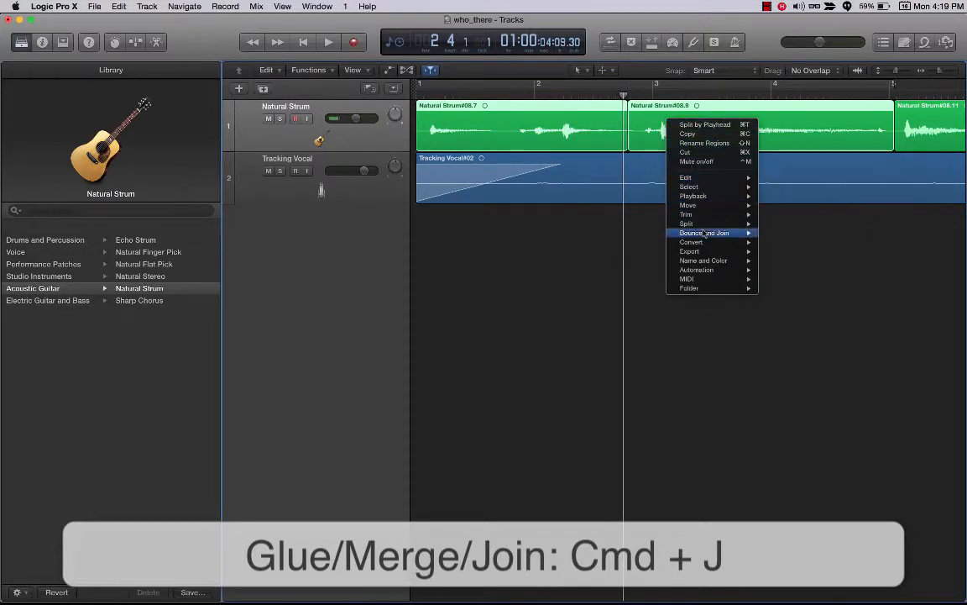
{"action": "mouse_move", "coordinate": [714, 233]}
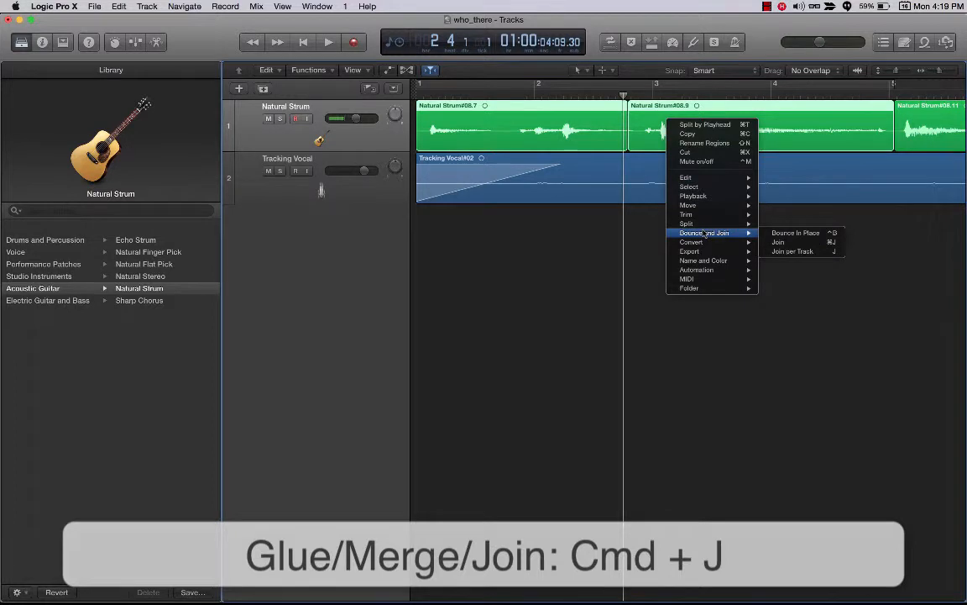
{"action": "left_click", "coordinate": [780, 243]}
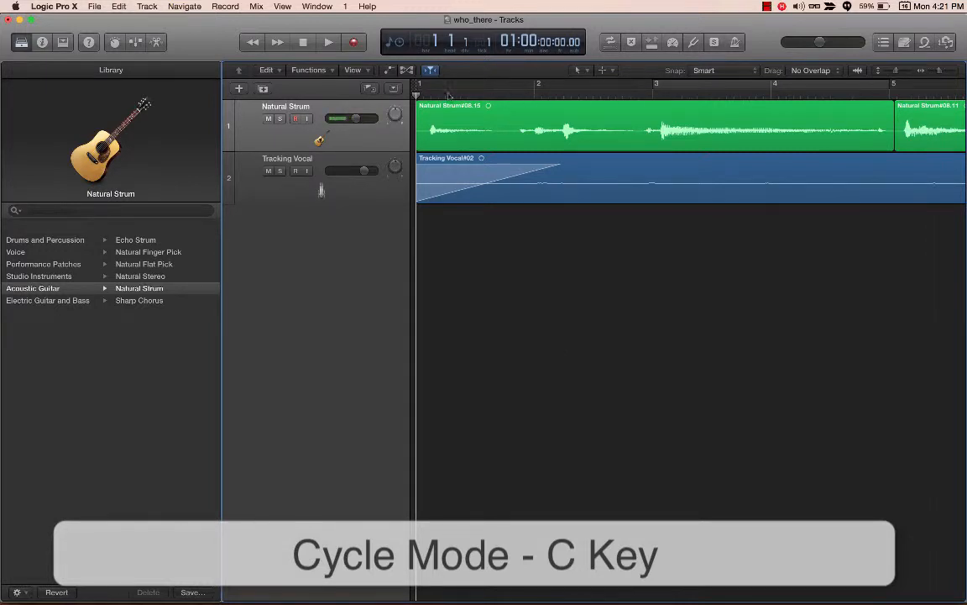
Step: Set a cycle range from bar 1 to bar 3 and play the loop
{"action": "left_click_drag", "start_coordinate": [418, 87], "coordinate": [653, 87]}
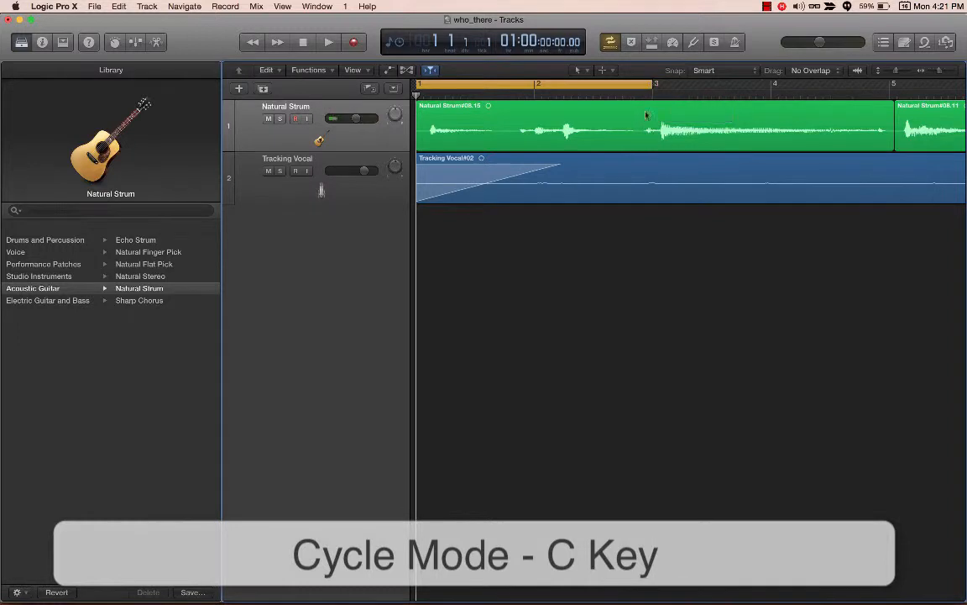
{"action": "key", "text": "space"}
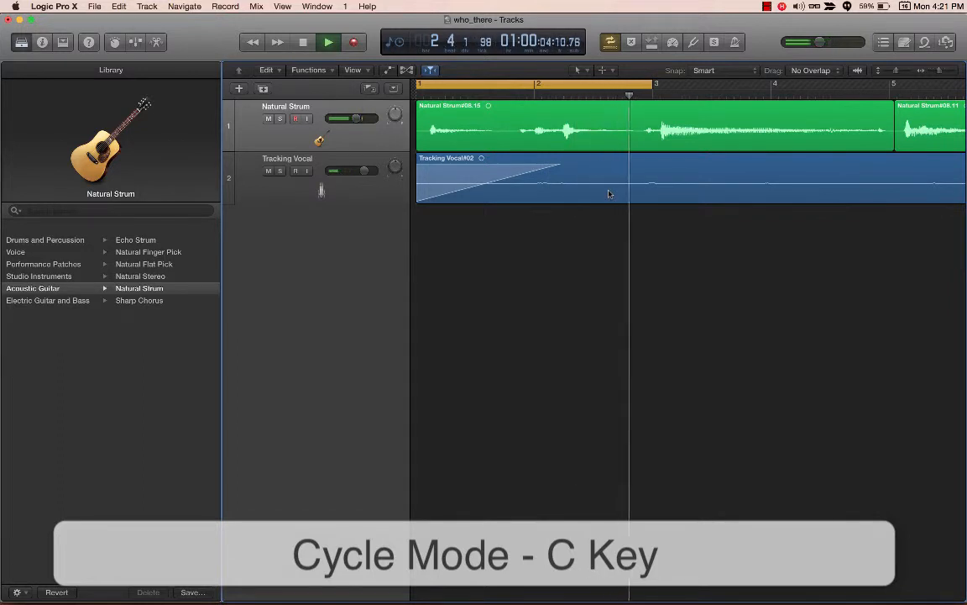
{"action": "key", "text": "space"}
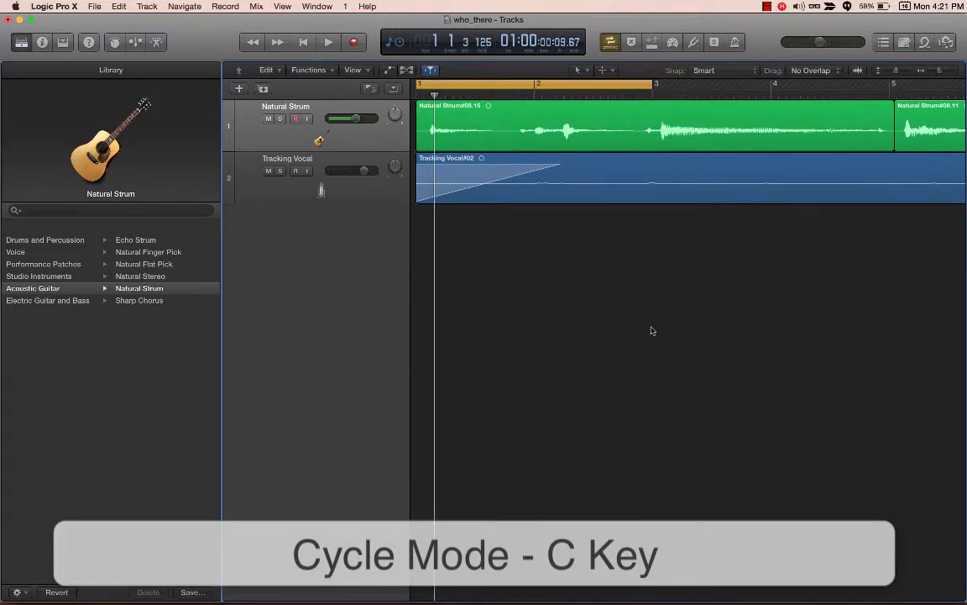
Step: Toggle cycle mode off and on several times, leaving it switched on
{"action": "key", "text": "c"}
{"action": "key", "text": "c"}
{"action": "key", "text": "c"}
{"action": "key", "text": "c"}
{"action": "key", "text": "c"}
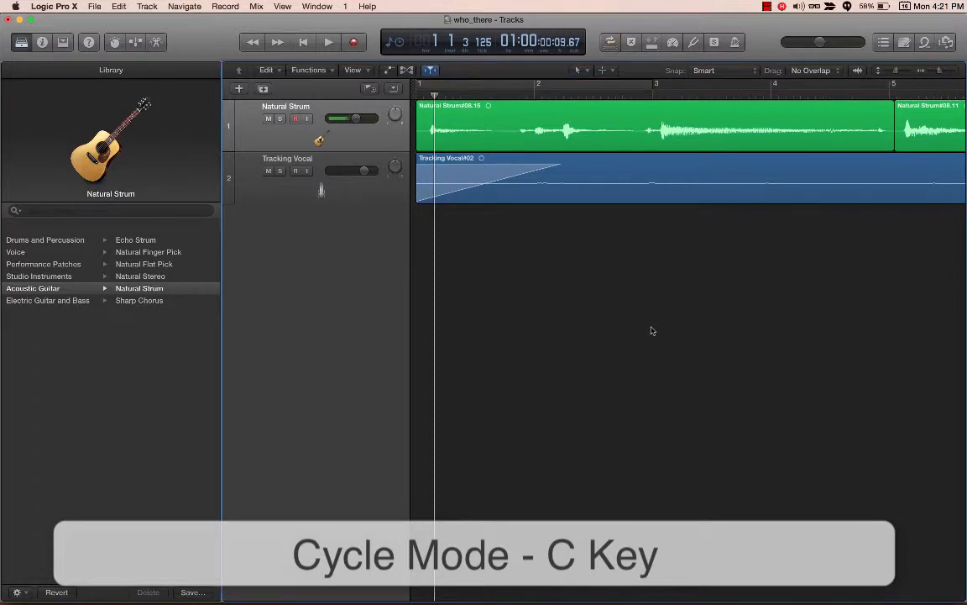
{"action": "key", "text": "c"}
{"action": "left_click", "coordinate": [613, 41]}
{"action": "left_click", "coordinate": [614, 41]}
{"action": "left_click", "coordinate": [614, 41]}
{"action": "left_click", "coordinate": [614, 42]}
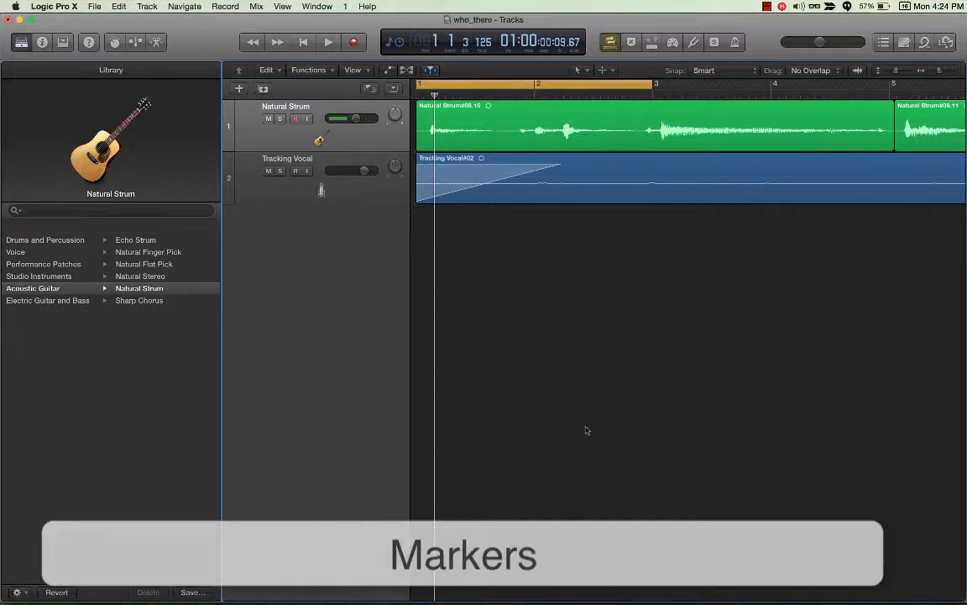
Step: Show the global tracks and shorten the Intro arrangement marker to end at bar 5
{"action": "left_click", "coordinate": [396, 89]}
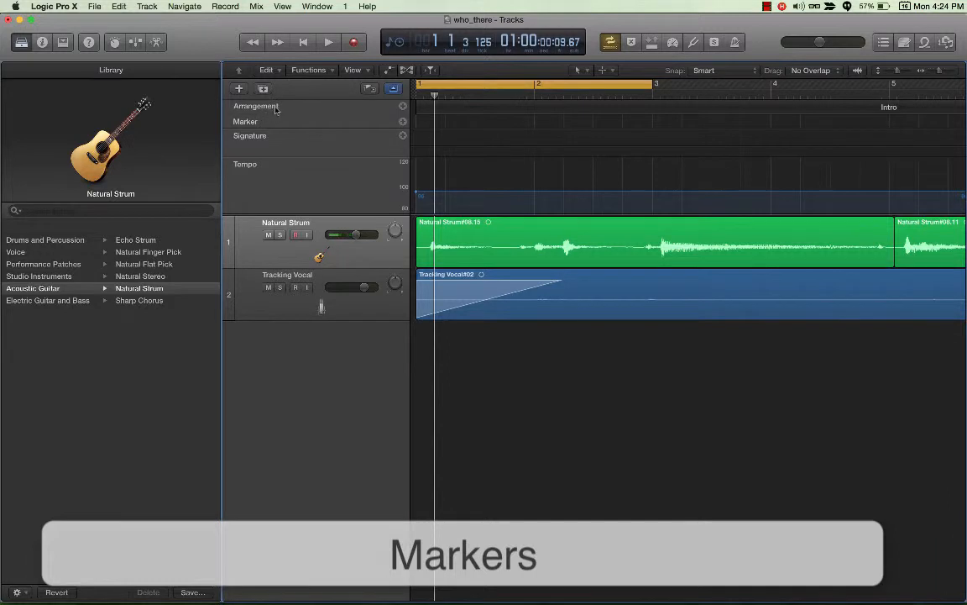
{"action": "scroll", "coordinate": [570, 158], "scroll_direction": "right", "scroll_amount": 3}
{"action": "scroll", "coordinate": [572, 158], "scroll_direction": "right", "scroll_amount": 10}
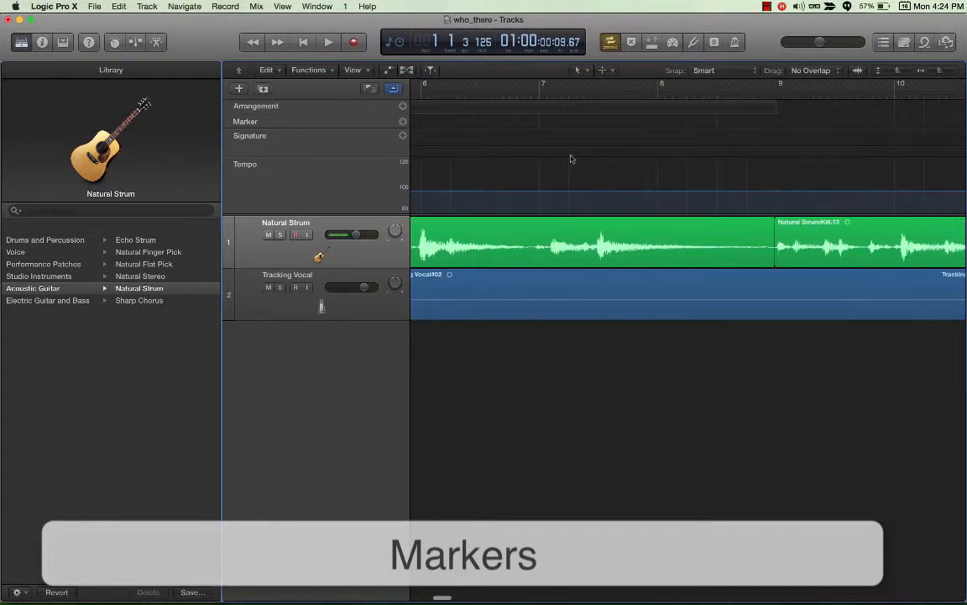
{"action": "left_click", "coordinate": [729, 111]}
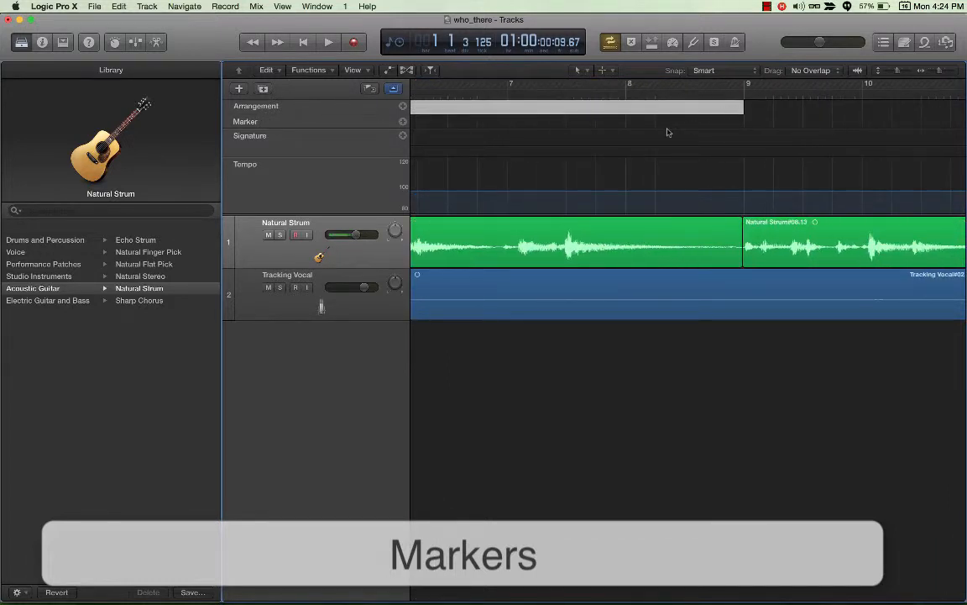
{"action": "scroll", "coordinate": [609, 137], "scroll_direction": "left", "scroll_amount": 1}
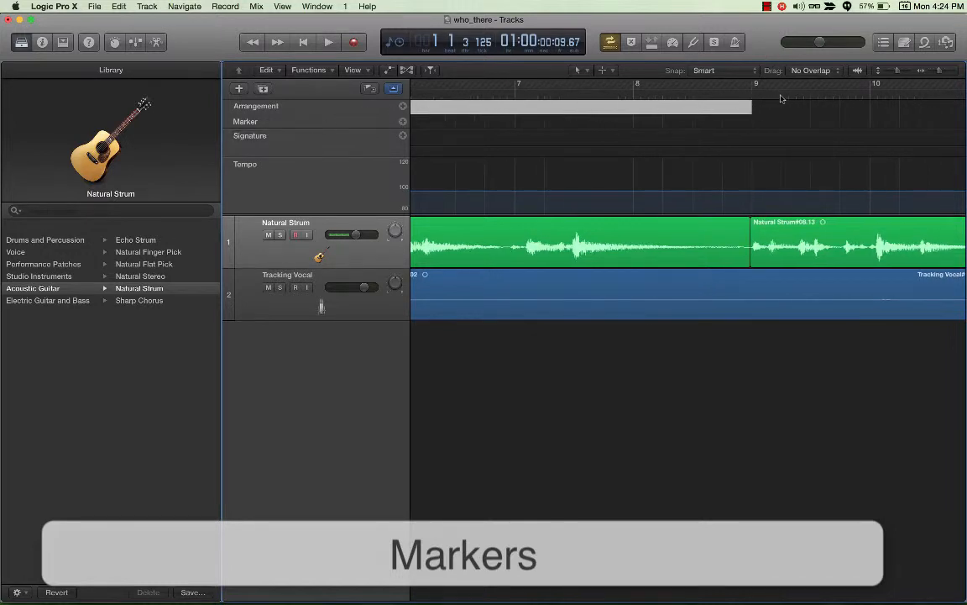
{"action": "left_click_drag", "start_coordinate": [750, 106], "coordinate": [890, 119]}
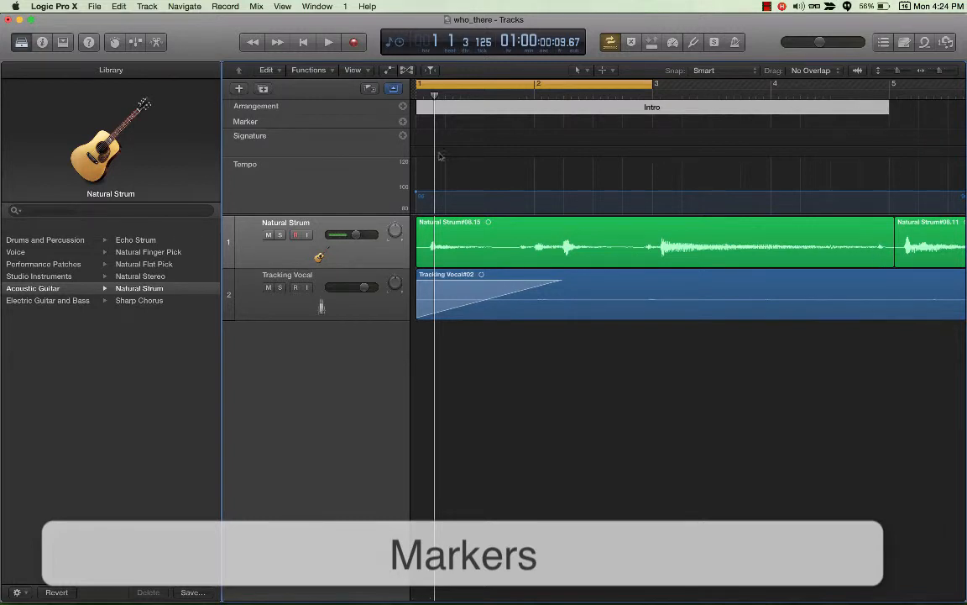
Step: Add a second arrangement marker after the Intro and name it Chorus
{"action": "left_click", "coordinate": [403, 108]}
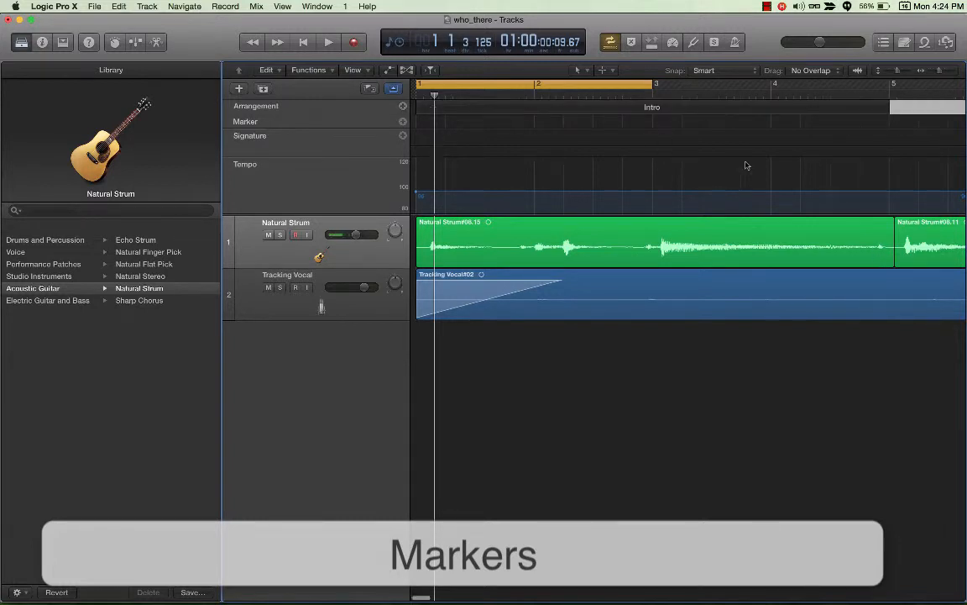
{"action": "scroll", "coordinate": [745, 164], "scroll_direction": "right", "scroll_amount": 10}
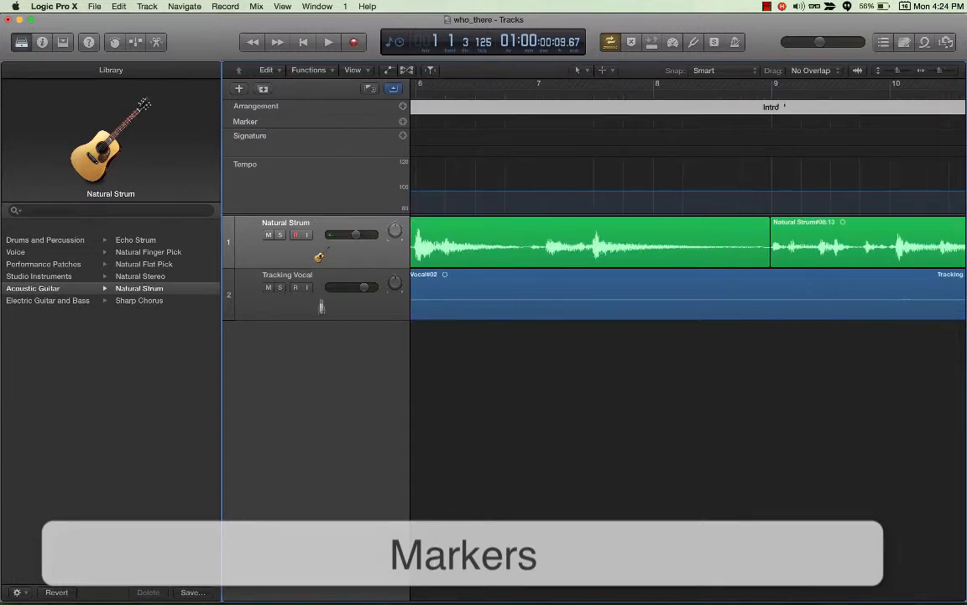
{"action": "double_click", "coordinate": [773, 108]}
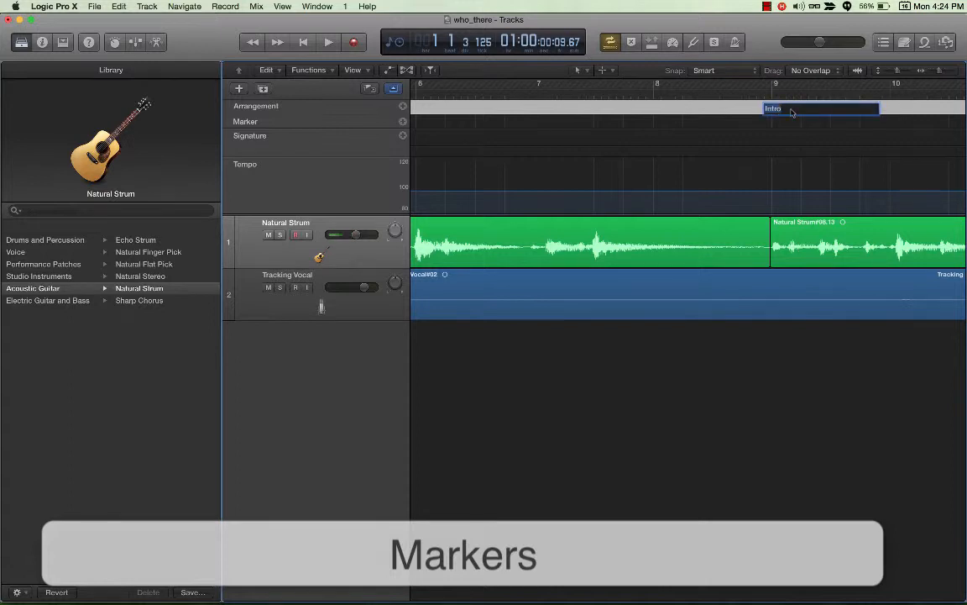
{"action": "type", "text": "Chro"}
{"action": "type", "text": "us"}
{"action": "key", "text": "Return"}
Step: Shorten the Chorus arrangement marker to end just past bar 11, where the last visible Natural Strum region begins
{"action": "scroll", "coordinate": [862, 151], "scroll_direction": "right", "scroll_amount": 8}
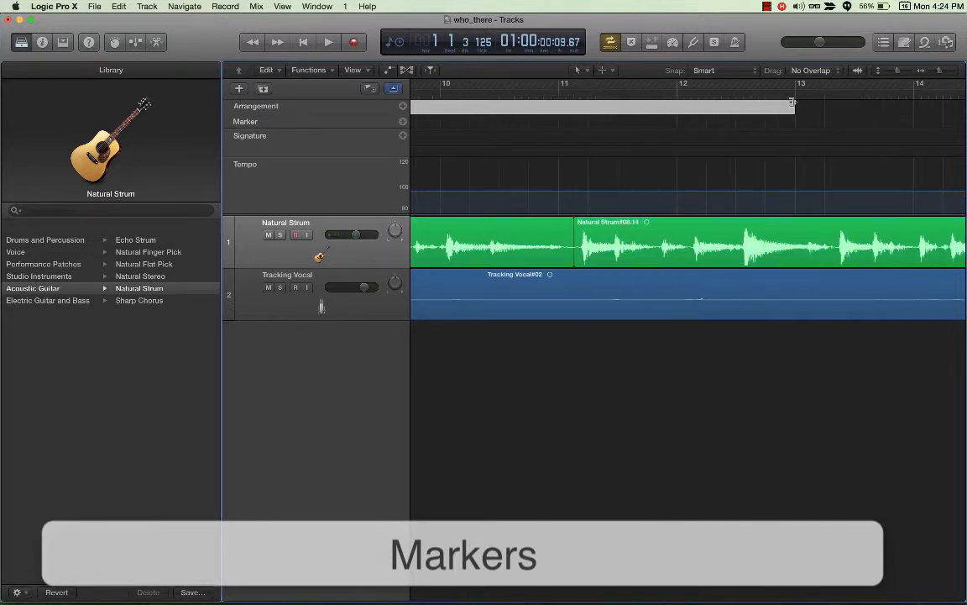
{"action": "mouse_move", "coordinate": [792, 101]}
{"action": "left_mouse_down"}
{"action": "mouse_move", "coordinate": [648, 102]}
{"action": "mouse_move", "coordinate": [544, 119]}
{"action": "mouse_move", "coordinate": [577, 134]}
{"action": "mouse_move", "coordinate": [561, 134]}
{"action": "mouse_move", "coordinate": [574, 107]}
{"action": "left_mouse_up"}
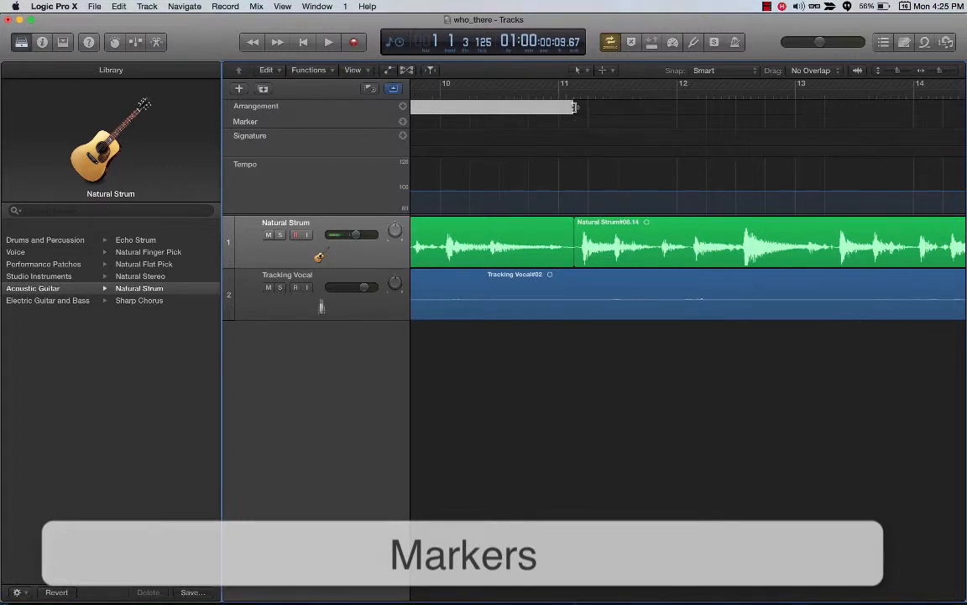
{"action": "scroll", "coordinate": [576, 108], "scroll_direction": "left", "scroll_amount": 12}
{"action": "scroll", "coordinate": [576, 108], "scroll_direction": "right", "scroll_amount": 3}
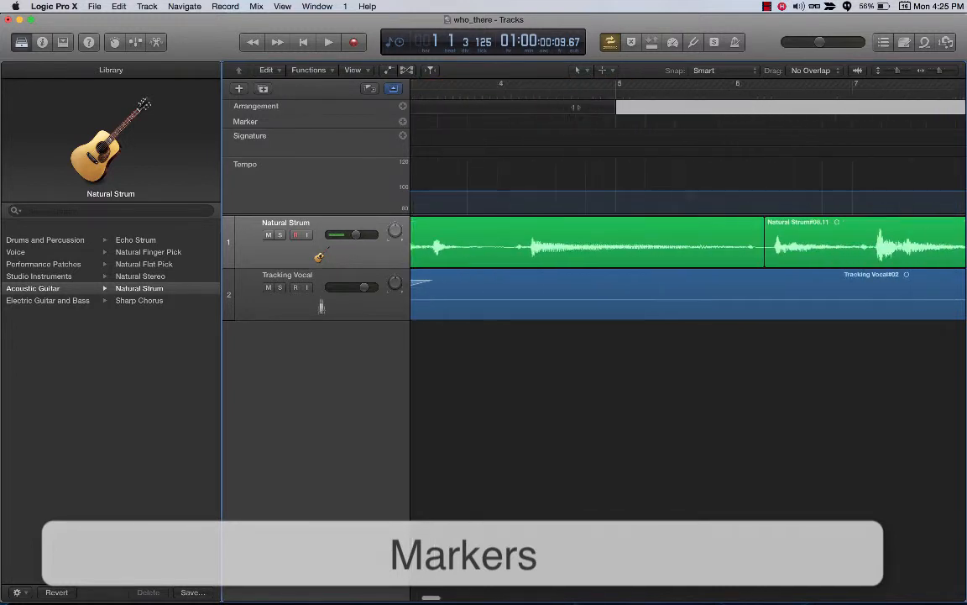
{"action": "scroll", "coordinate": [575, 108], "scroll_direction": "right", "scroll_amount": 8}
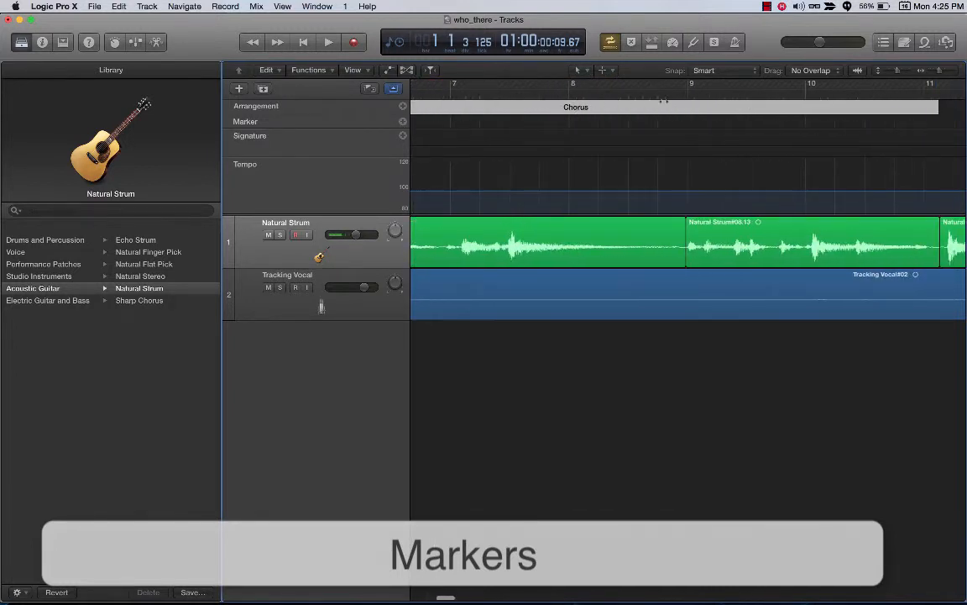
Step: Delete the material under the Intro arrangement marker on both tracks, and undo the deletion
{"action": "scroll", "coordinate": [607, 138], "scroll_direction": "left", "scroll_amount": 8}
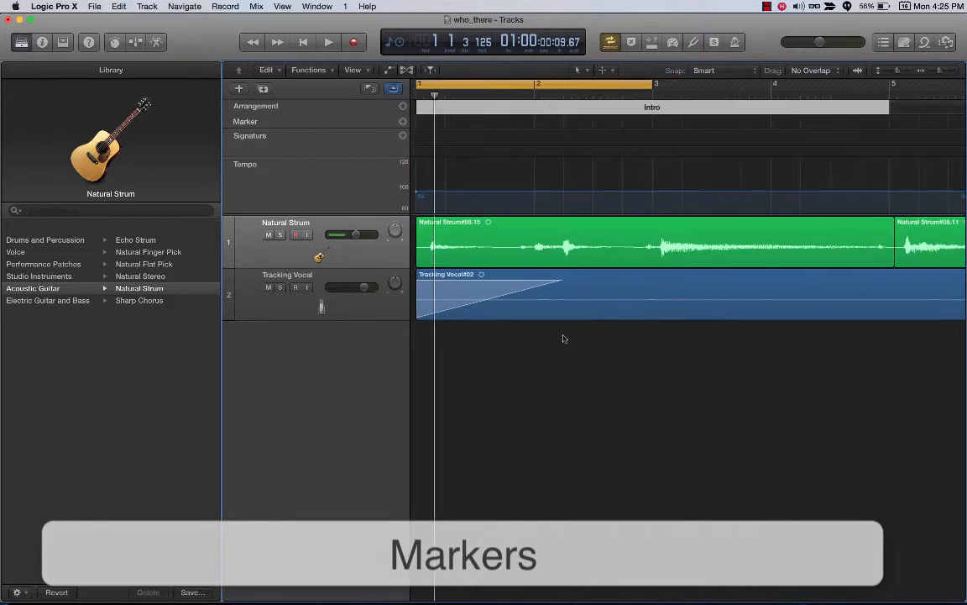
{"action": "key", "text": "Delete"}
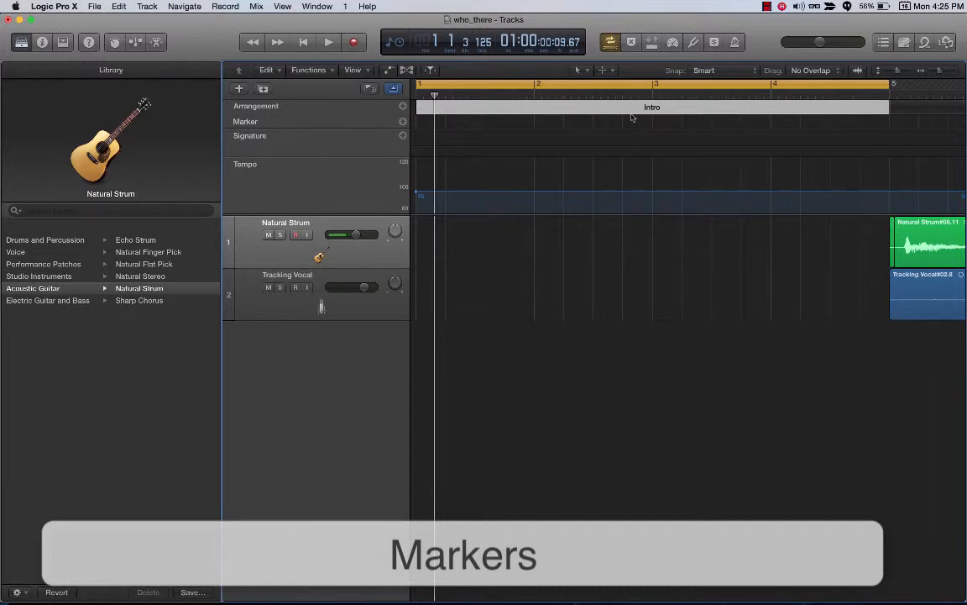
{"action": "key", "text": "super+z"}
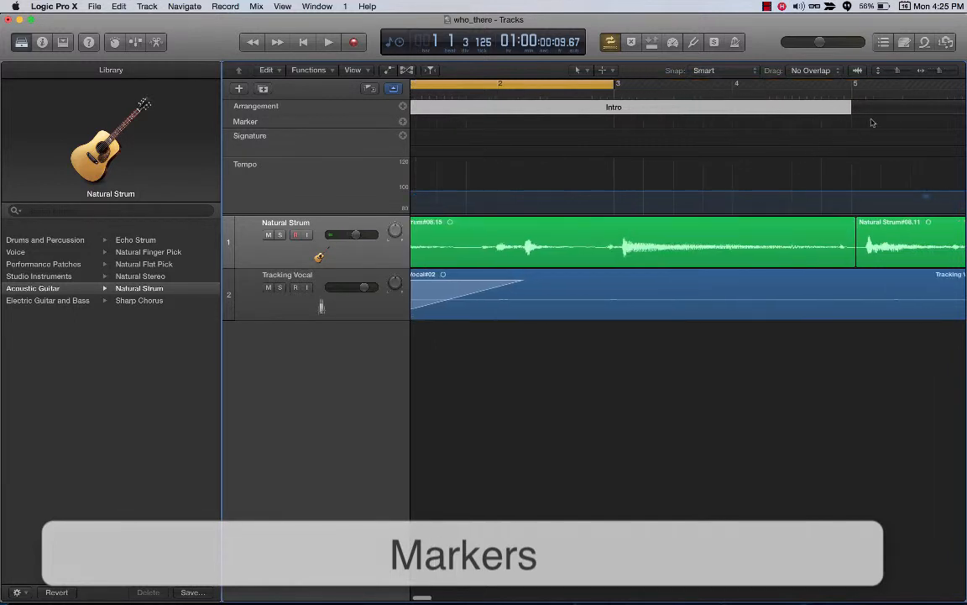
Step: Delete the material under the Chorus arrangement marker, and undo the deletion
{"action": "scroll", "coordinate": [882, 141], "scroll_direction": "right", "scroll_amount": 5}
{"action": "scroll", "coordinate": [883, 141], "scroll_direction": "right", "scroll_amount": 4}
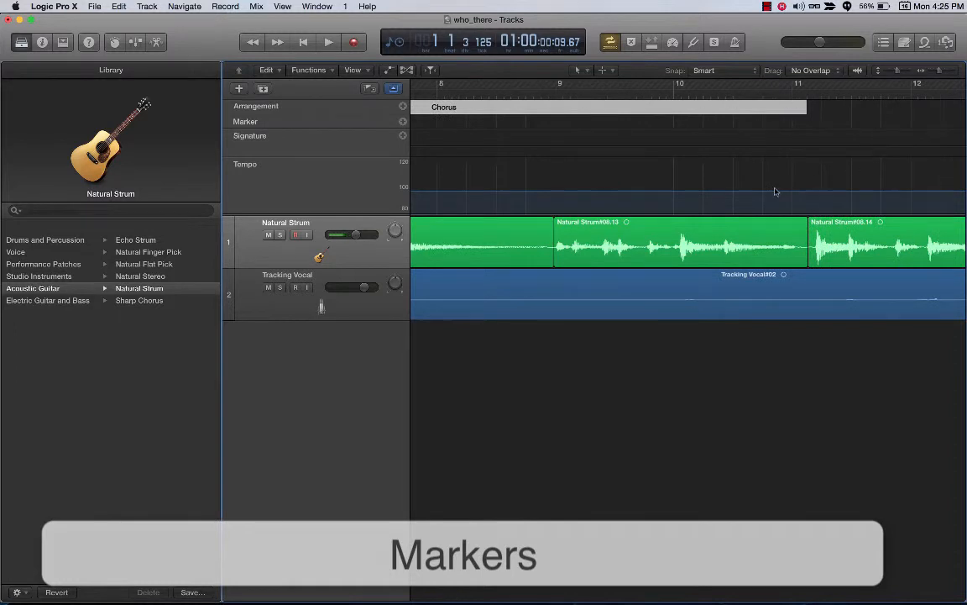
{"action": "key", "text": "Delete"}
{"action": "key", "text": "super+z"}
{"action": "scroll", "coordinate": [680, 205], "scroll_direction": "left", "scroll_amount": 8}
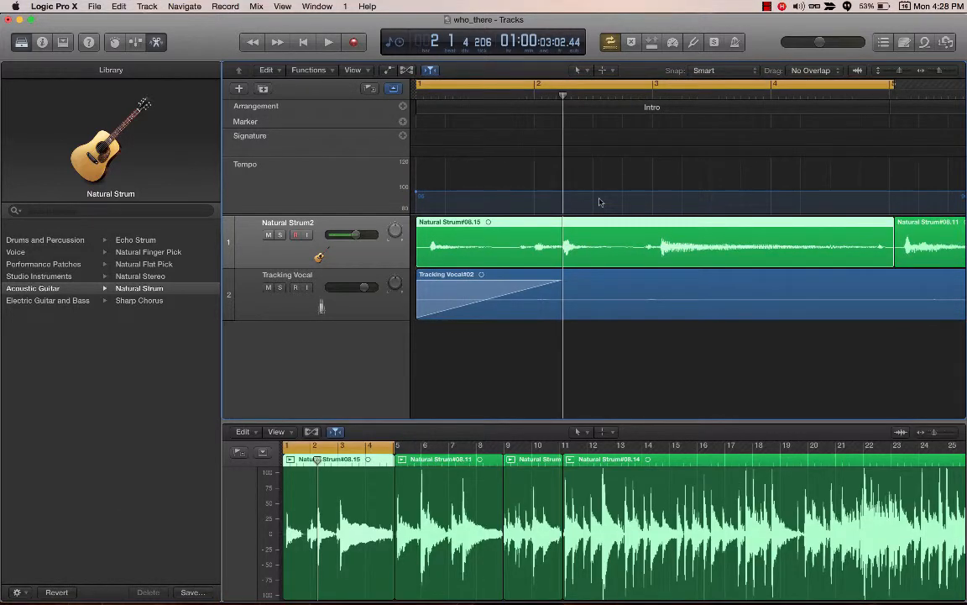
Step: Rename the region on the Tracking Vocal track as My Vocal Track
{"action": "left_click", "coordinate": [467, 270]}
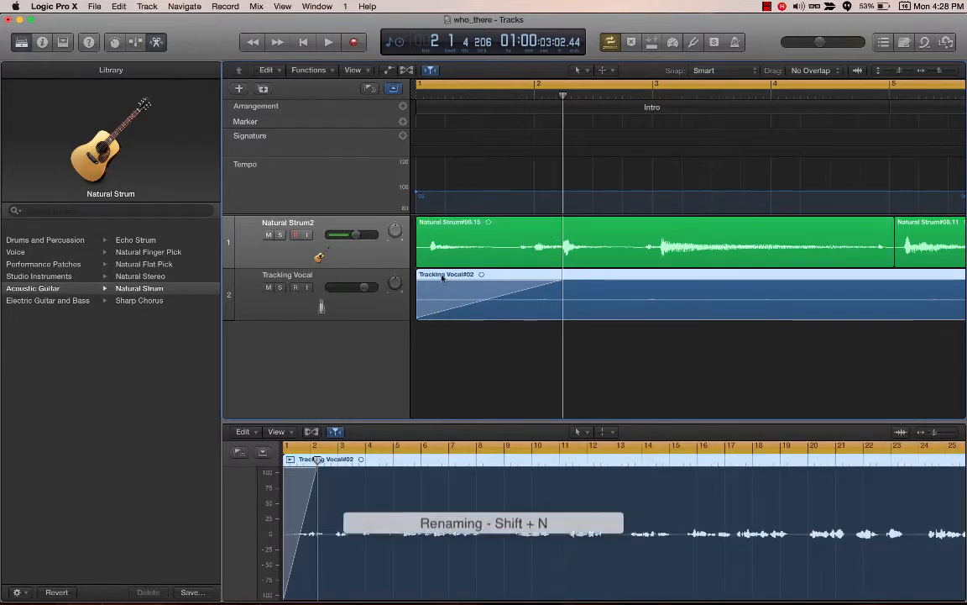
{"action": "key", "text": "shift+n"}
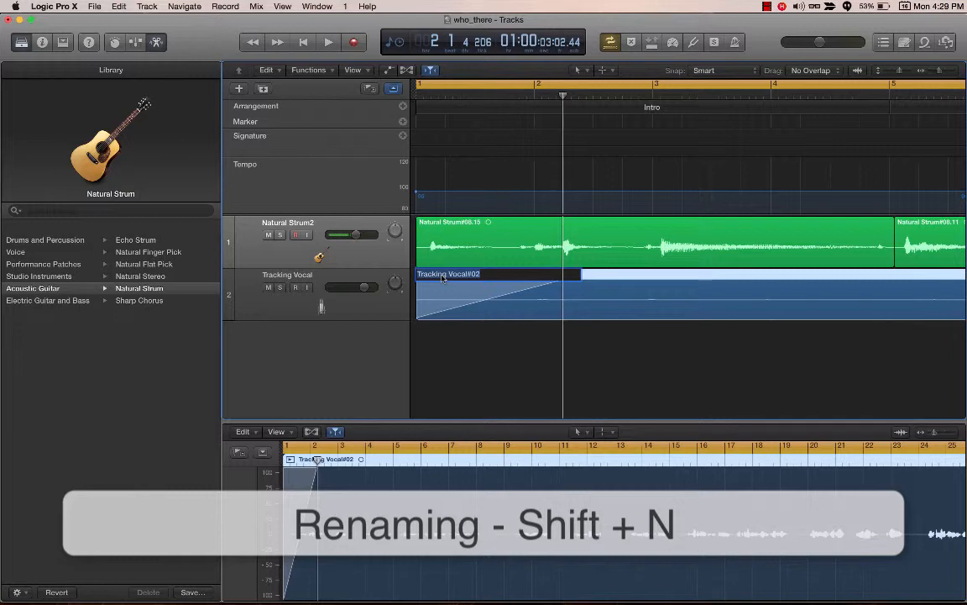
{"action": "type", "text": "My Voca"}
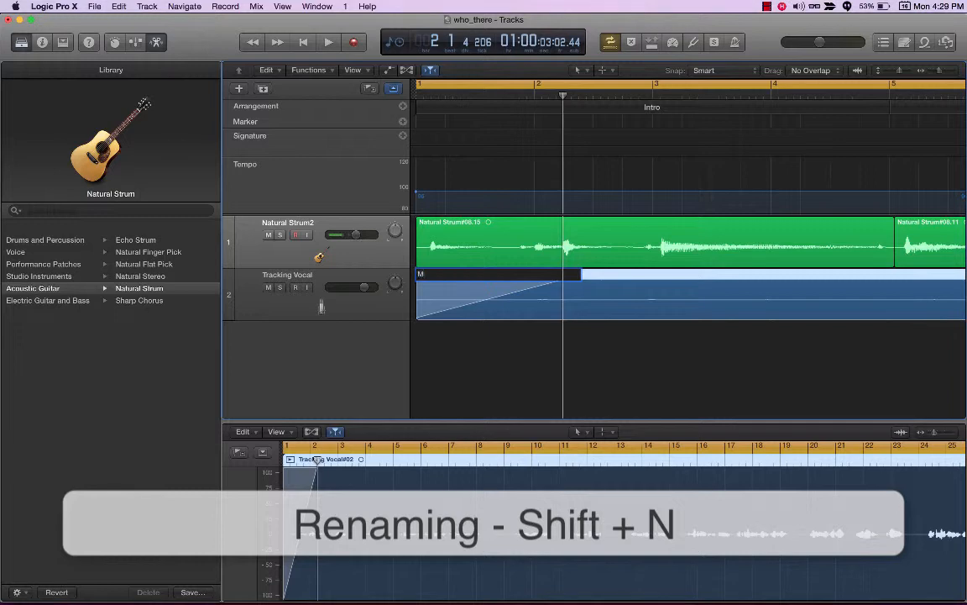
{"action": "type", "text": "l Track"}
{"action": "key", "text": "Return"}
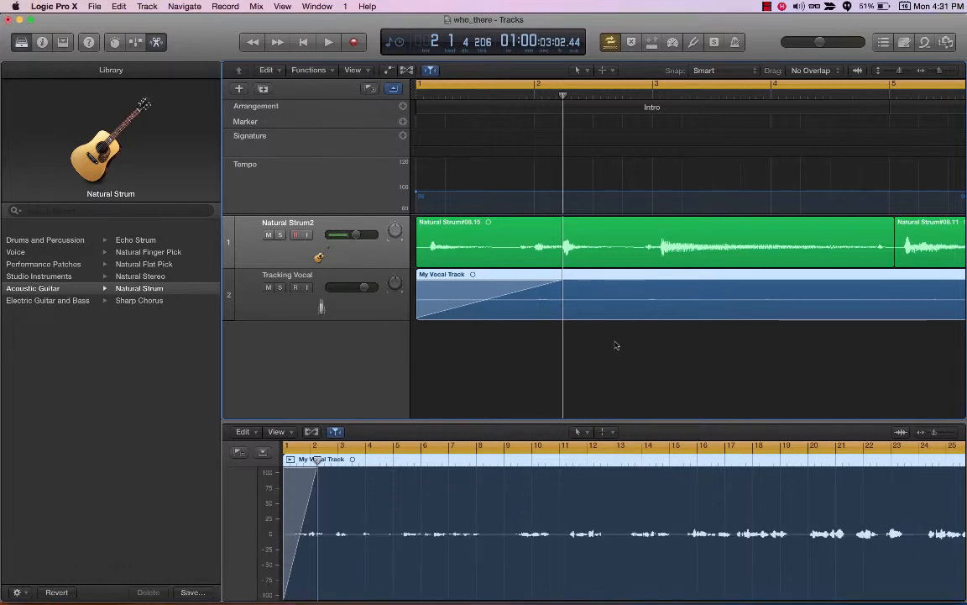
Step: Open the color palette for the first Natural Strum region and recolor that region dark teal
{"action": "left_click", "coordinate": [502, 230]}
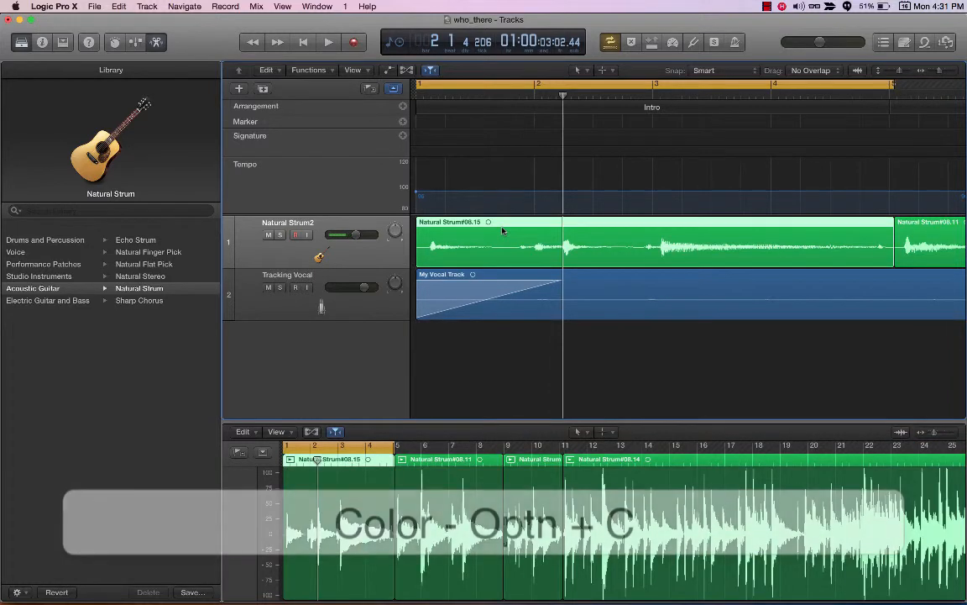
{"action": "key", "text": "alt+c"}
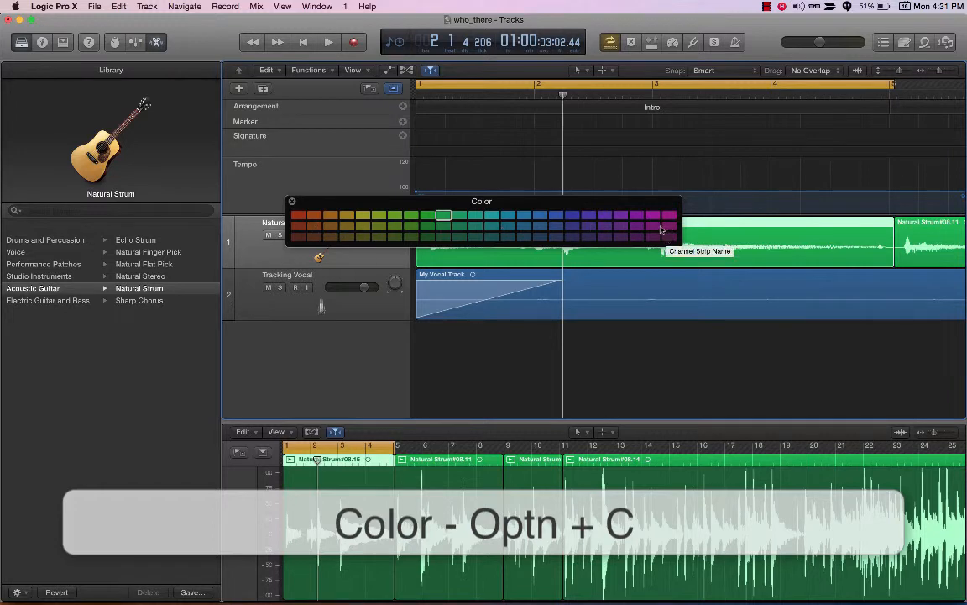
{"action": "left_click", "coordinate": [492, 227]}
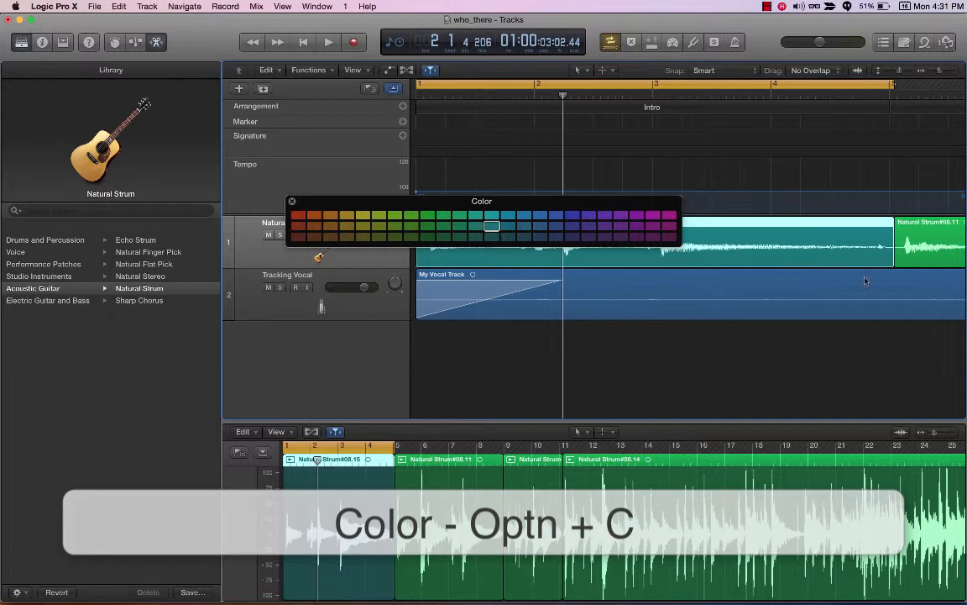
Step: Recolor the second Natural Strum region orange and the My Vocal Track region magenta
{"action": "key", "text": "Right"}
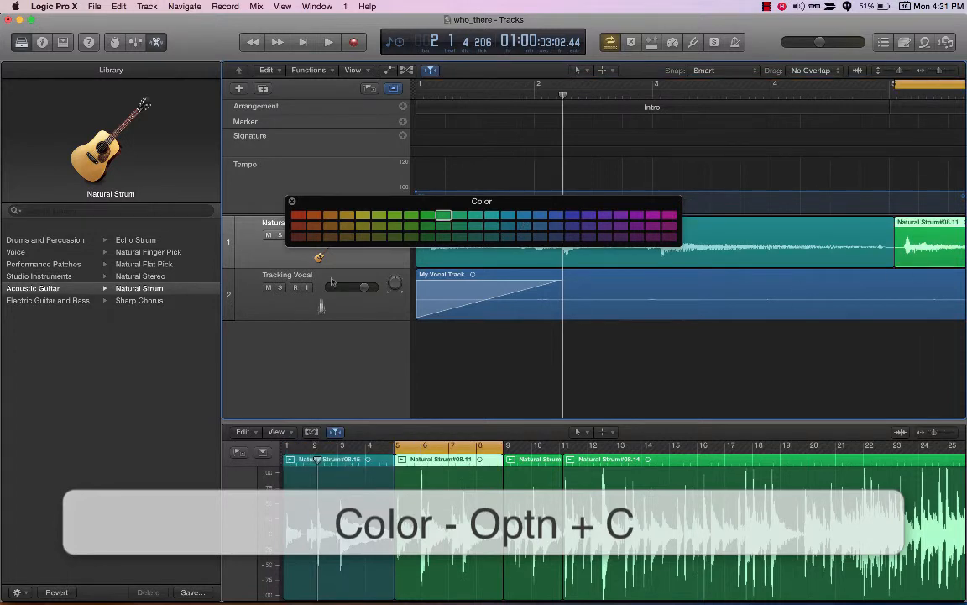
{"action": "left_click", "coordinate": [331, 216]}
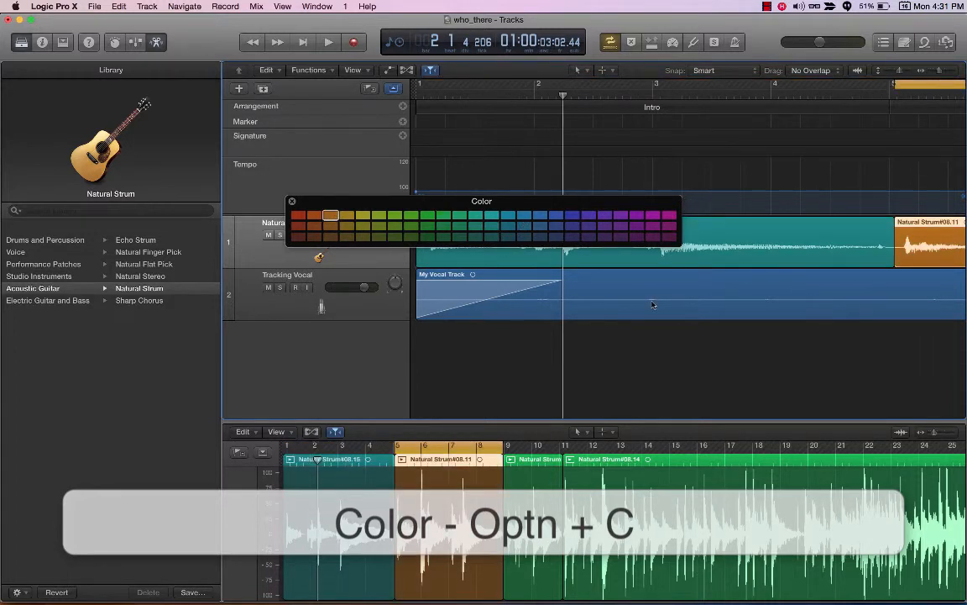
{"action": "left_click", "coordinate": [602, 288]}
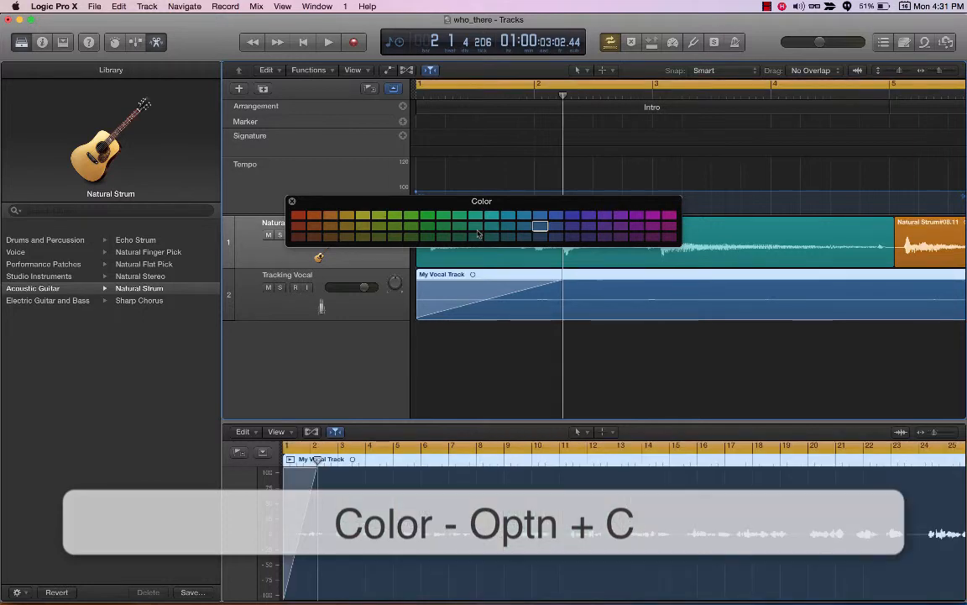
{"action": "left_click", "coordinate": [653, 215]}
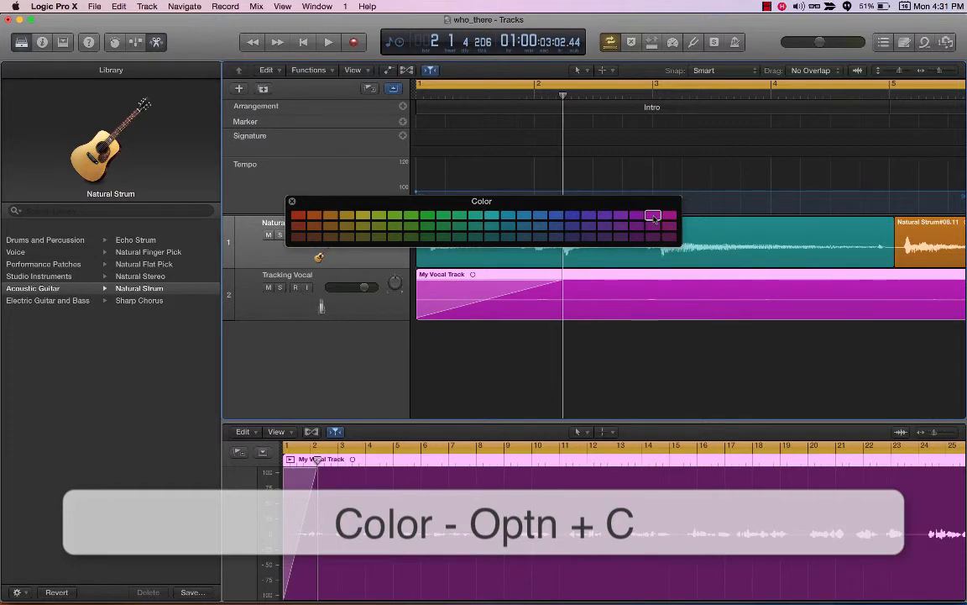